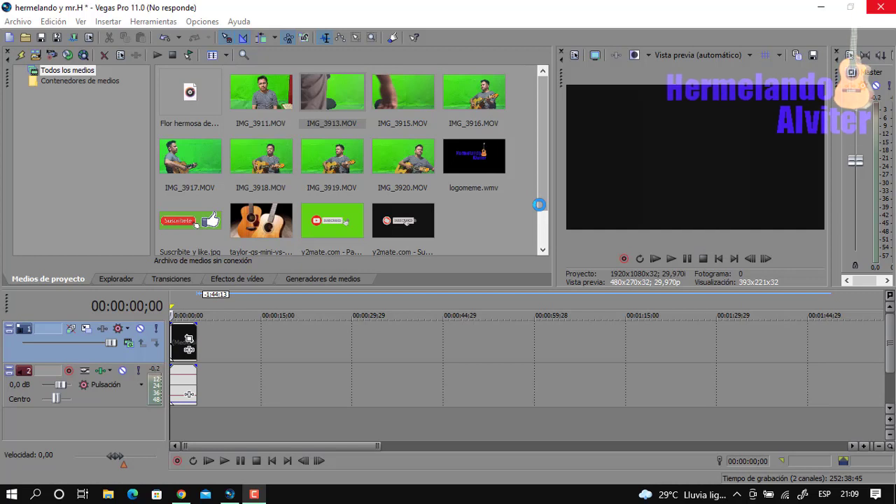
# Step: Play the subscribe intro clip on the timeline and place the cursor at its end, 00:00:04;14
pyautogui.scroll(-1, 538, 205)
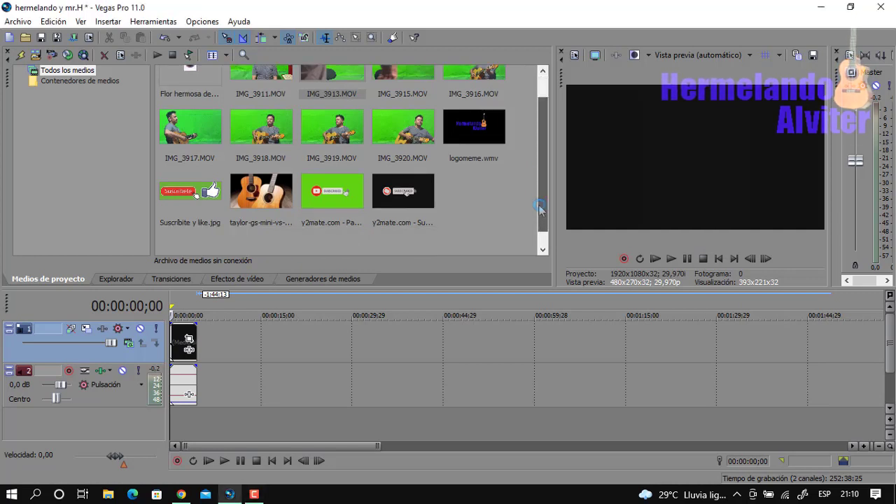
pyautogui.click(243, 461)
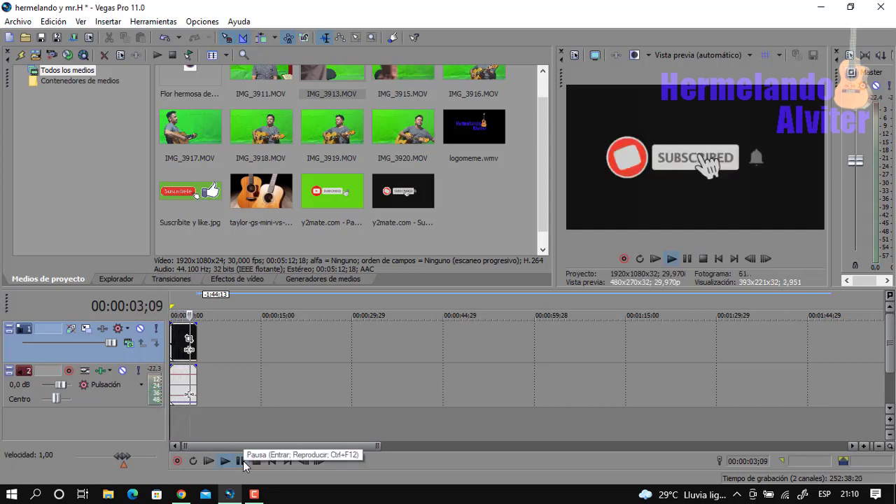
pyautogui.click(241, 355)
pyautogui.click(200, 349)
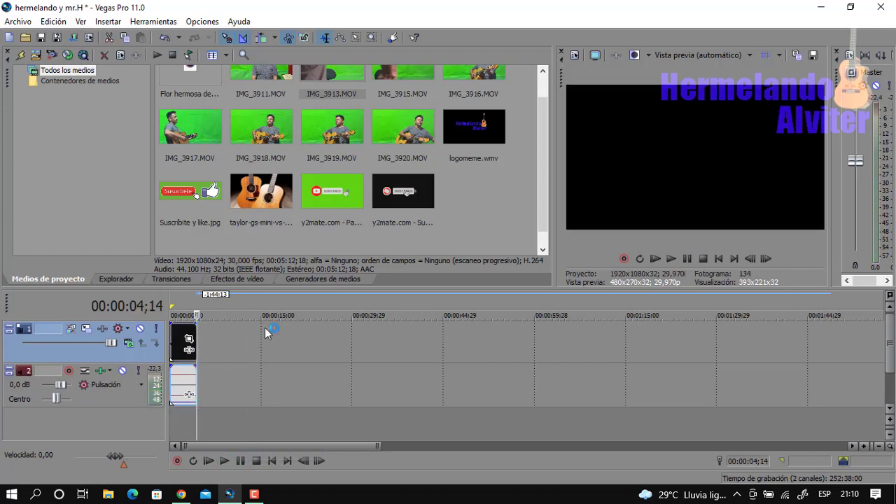
# Step: Place the taylor-gs-mini guitar image directly after the intro clip on the video track and extend it by about 1:37
pyautogui.moveTo(542, 172)
pyautogui.mouseDown()
pyautogui.moveTo(542, 137)
pyautogui.moveTo(543, 188)
pyautogui.mouseUp()
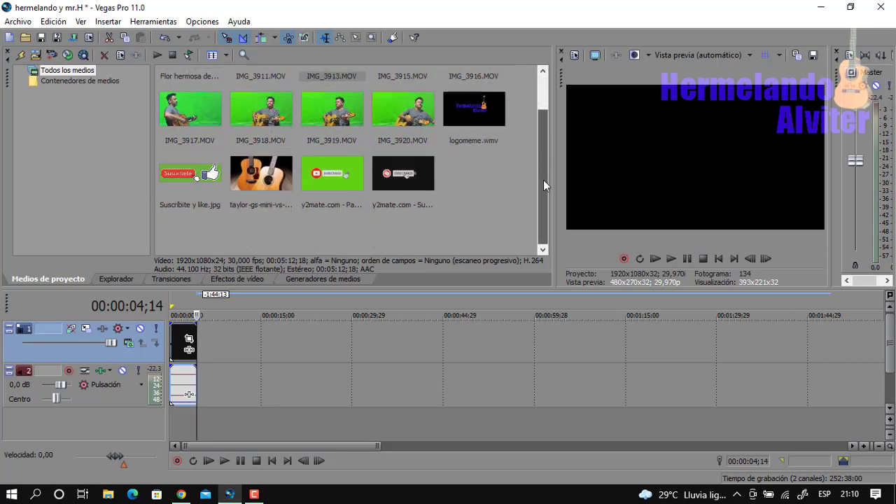
pyautogui.click(276, 186)
pyautogui.moveTo(275, 186); pyautogui.dragTo(256, 280)
pyautogui.moveTo(219, 355); pyautogui.dragTo(827, 351)
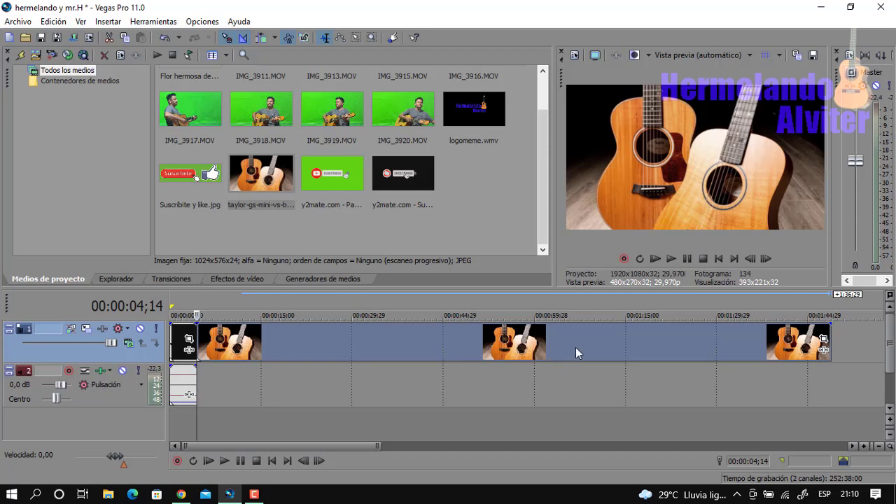
pyautogui.rightClick(435, 356)
pyautogui.moveTo(625, 391)
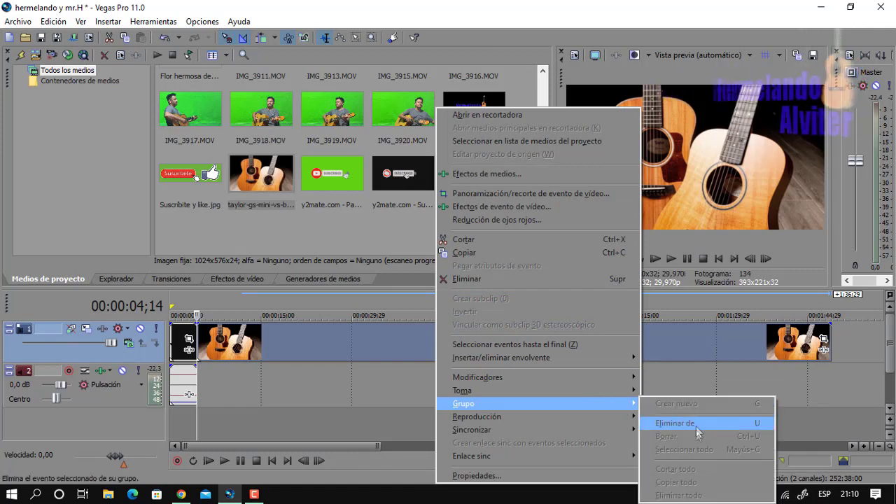
pyautogui.click(696, 423)
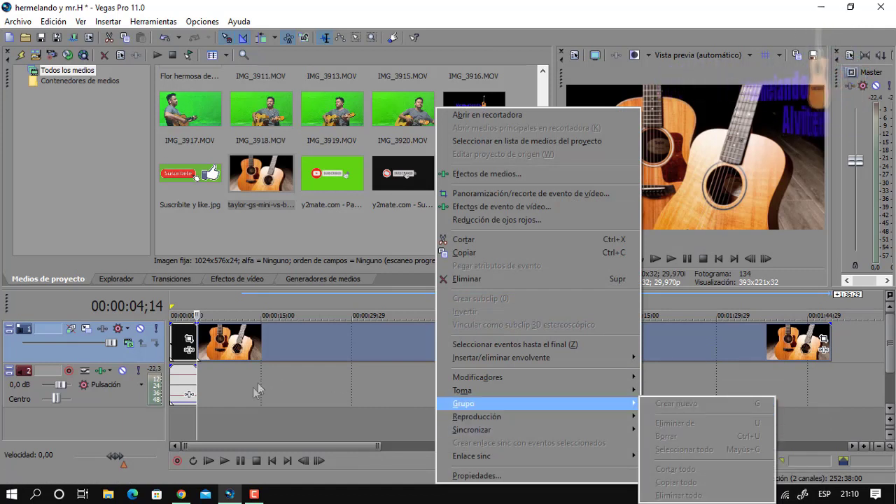
pyautogui.press('Down')
pyautogui.press('Down')
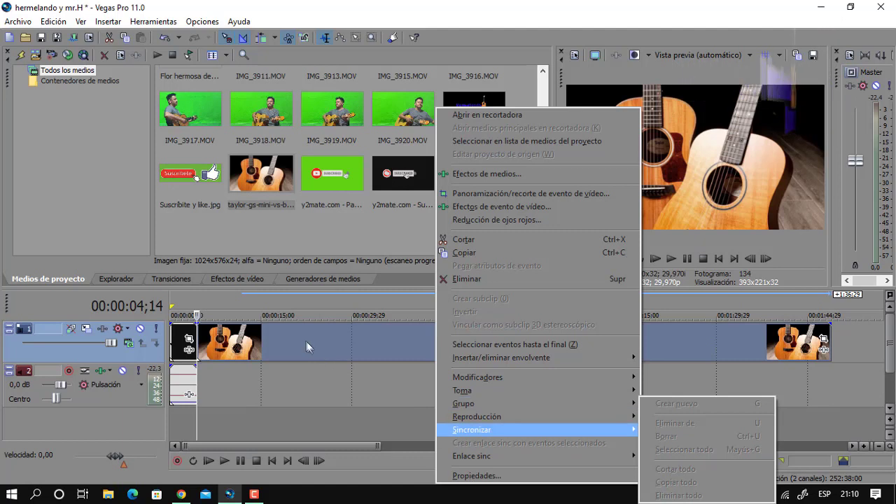
pyautogui.click(305, 340)
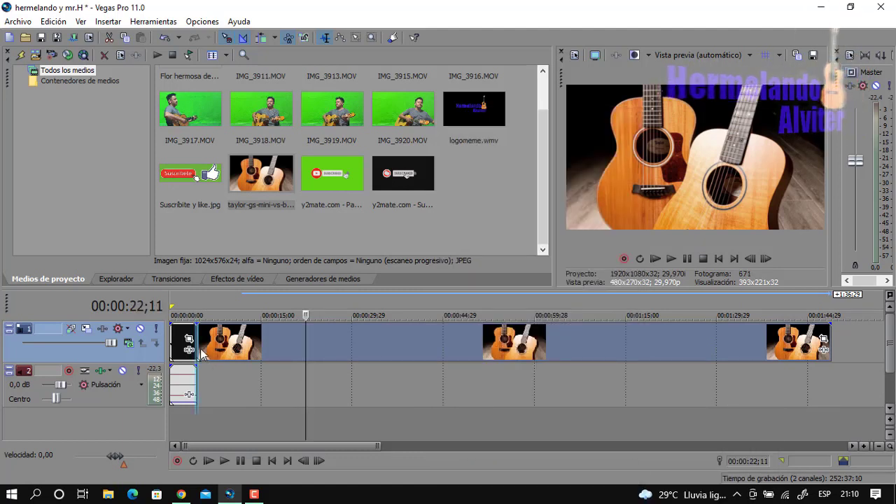
# Step: Place Flor hermosa demo.wav on the audio track directly after the intro, starting at 00:00:04;14
pyautogui.click(202, 354)
pyautogui.moveTo(549, 205); pyautogui.dragTo(549, 170)
pyautogui.moveTo(197, 102); pyautogui.dragTo(209, 396)
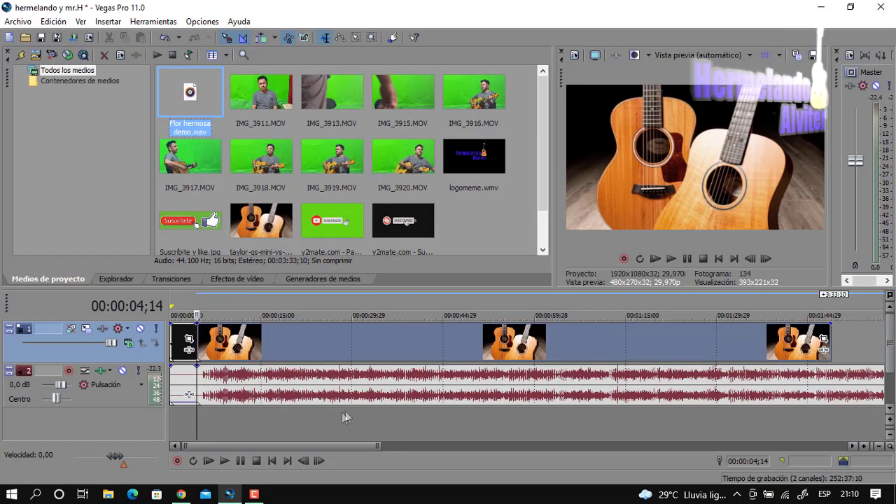
# Step: Play parts of the song to choose an ending point, split it at 00:00:36;06 and delete the remainder
pyautogui.click(403, 387)
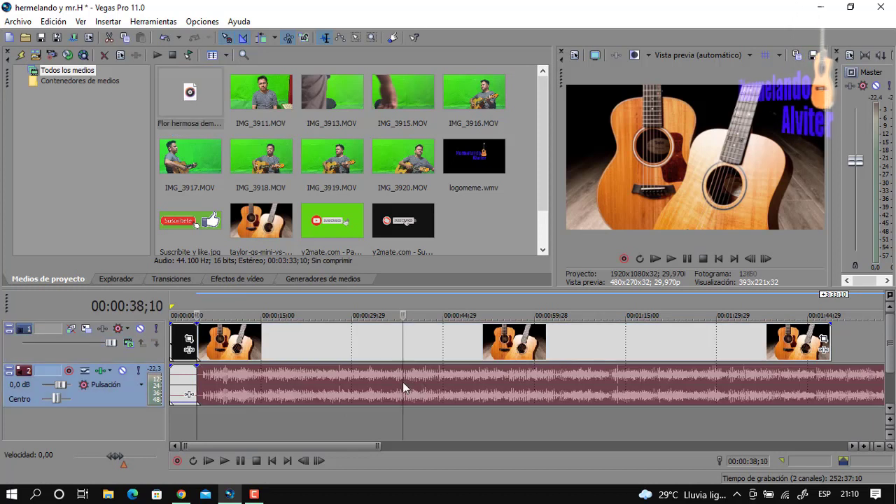
pyautogui.click(688, 259)
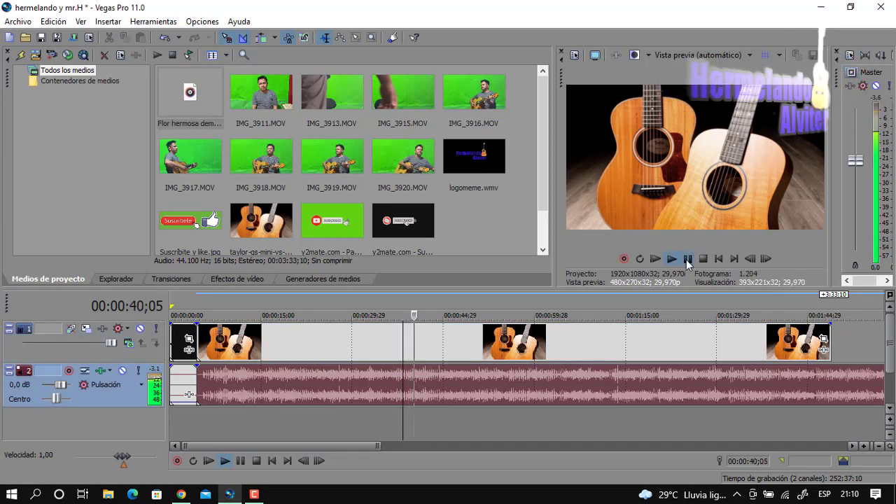
pyautogui.click(688, 259)
pyautogui.click(345, 377)
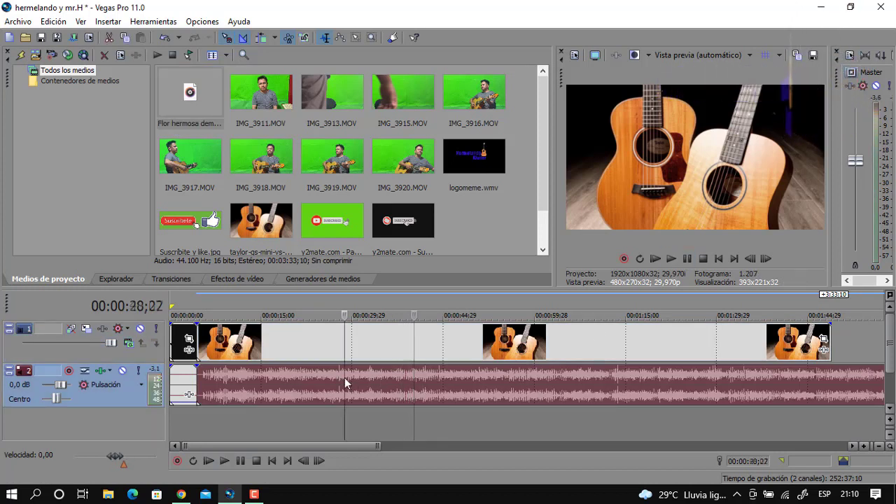
pyautogui.click(688, 260)
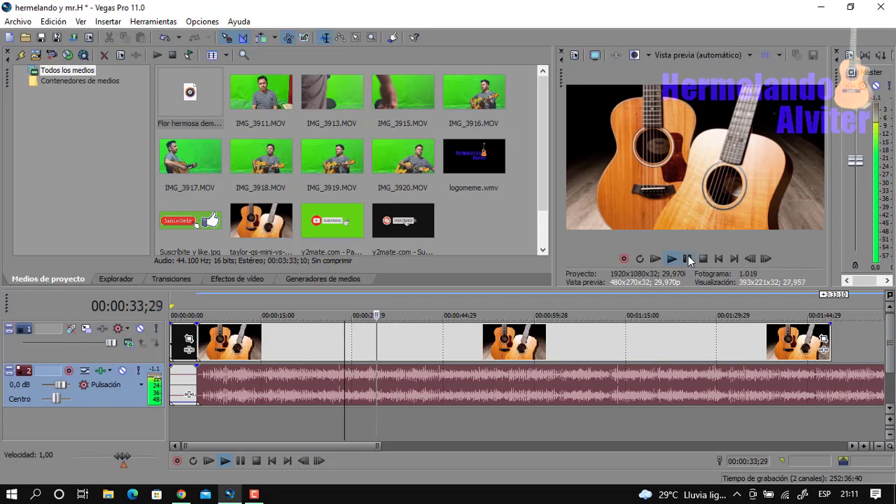
pyautogui.click(689, 259)
pyautogui.click(390, 378)
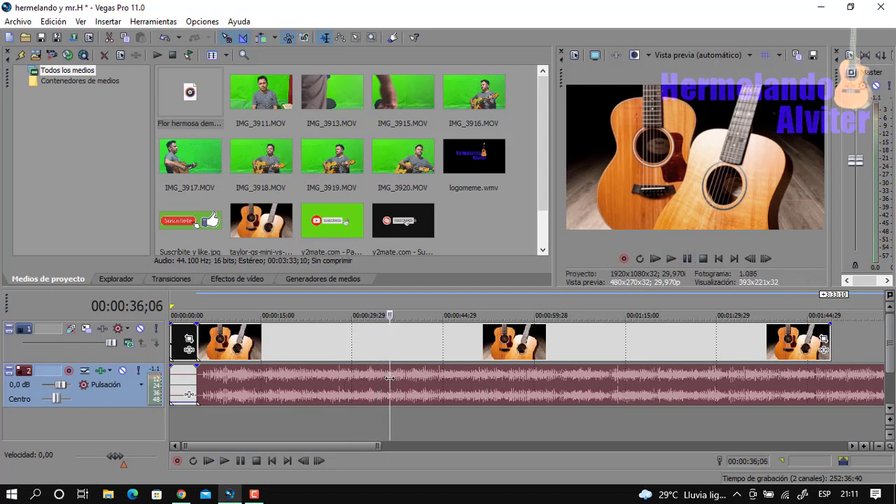
pyautogui.press('s')
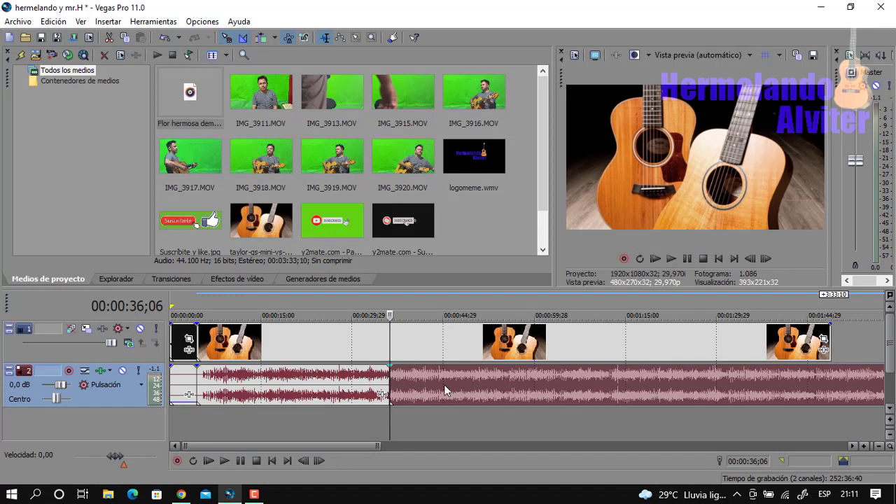
pyautogui.rightClick(446, 386)
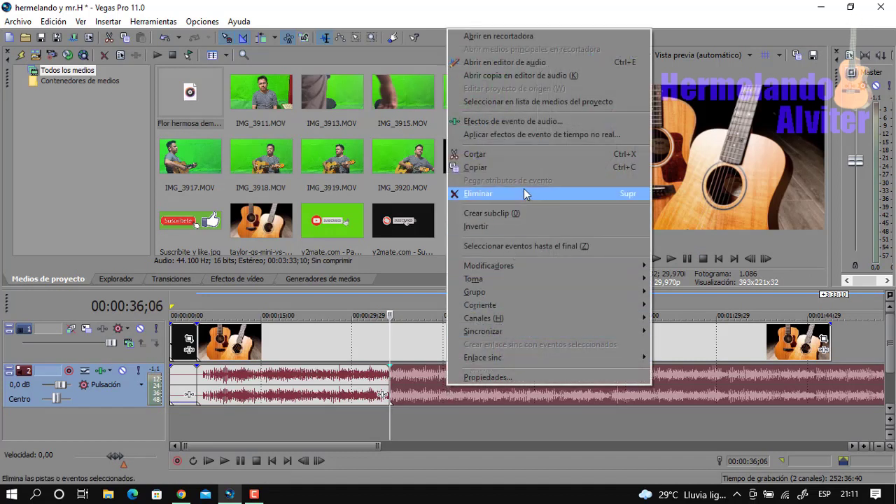
pyautogui.click(526, 194)
# Step: Shift the song clip 16 frames earlier so its silent beginning overlaps the end of the intro audio
pyautogui.click(215, 384)
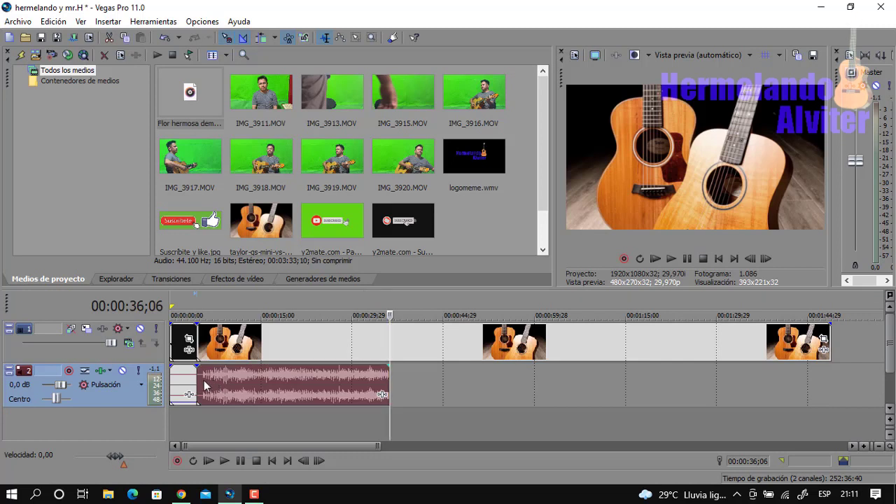
pyautogui.click(203, 384)
pyautogui.click(864, 446)
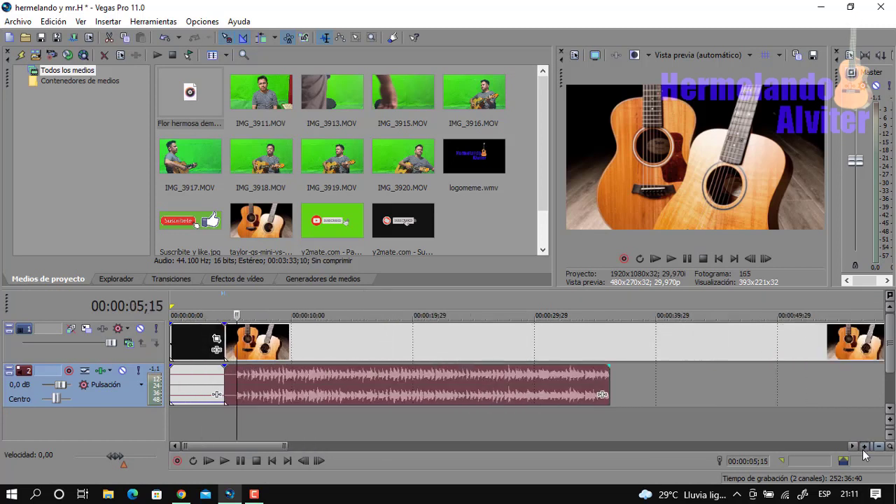
pyautogui.click(297, 360)
pyautogui.moveTo(290, 375); pyautogui.dragTo(236, 379)
pyautogui.click(231, 384)
# Step: Insert a new video track in the timeline
pyautogui.rightClick(388, 420)
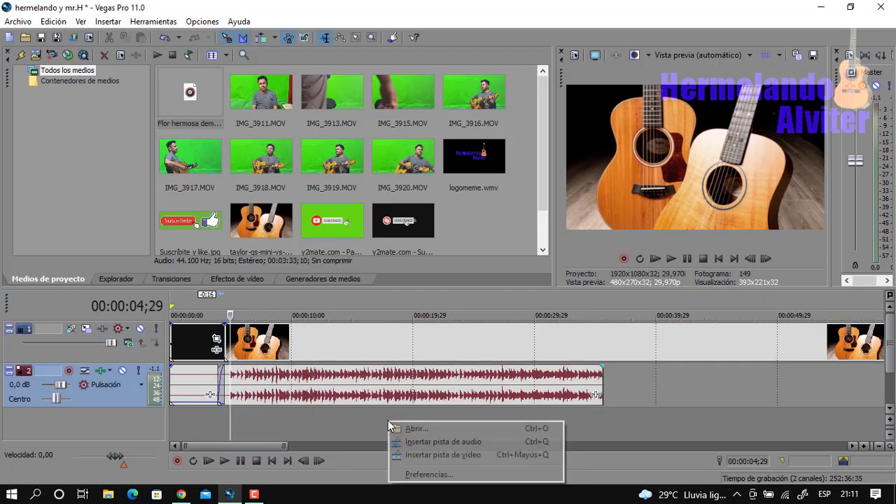
pyautogui.click(454, 454)
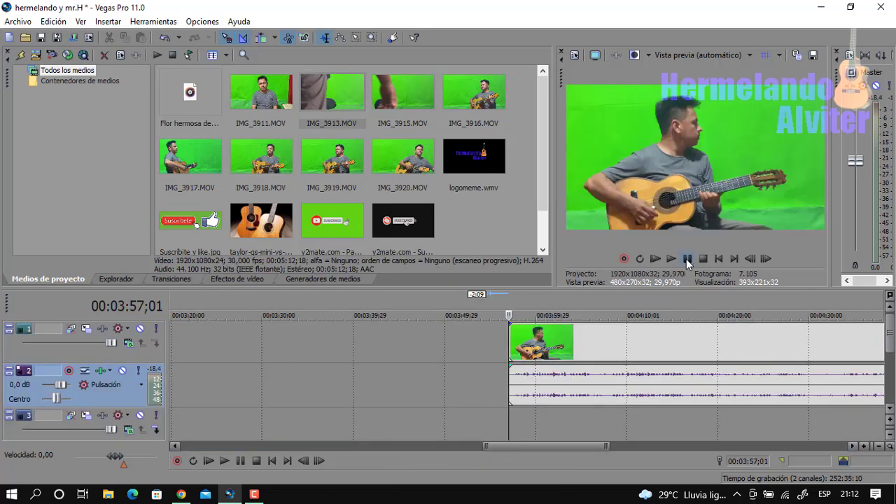
# Step: Play the start of the green-screen guitar recording, and move it with its audio to start at 00:00:04;14 after the intro
pyautogui.press('space')
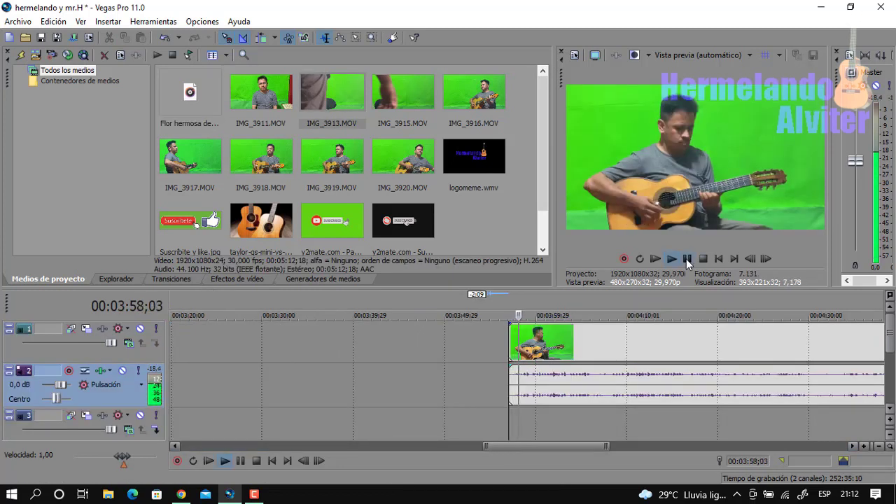
pyautogui.press('space')
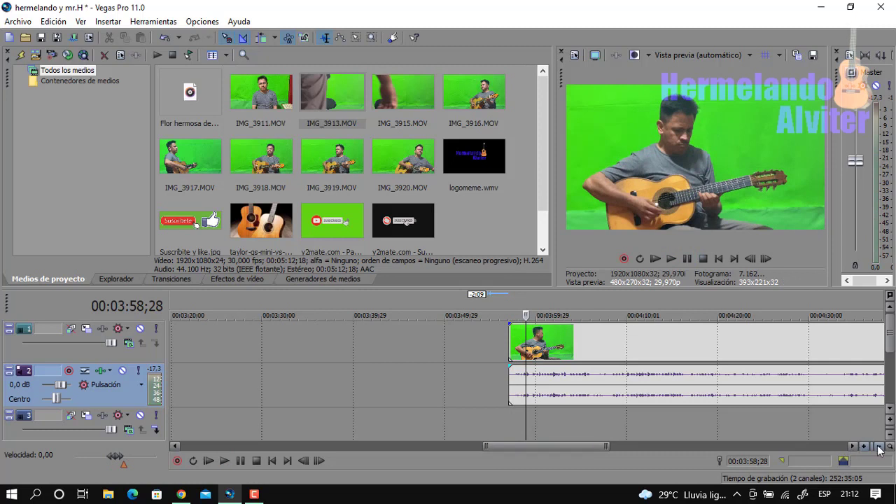
pyautogui.click(879, 446)
pyautogui.click(879, 446)
pyautogui.moveTo(623, 352); pyautogui.dragTo(244, 361)
pyautogui.click(178, 394)
# Step: Align the green-screen recording with the song's first note by shifting it 7 frames earlier, and play from 00:00:04;14 to check the sync
pyautogui.click(864, 446)
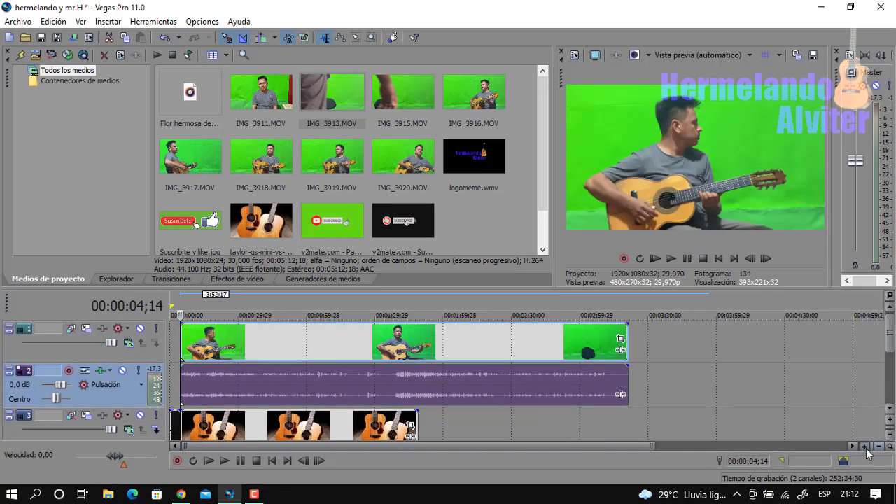
pyautogui.click(863, 446)
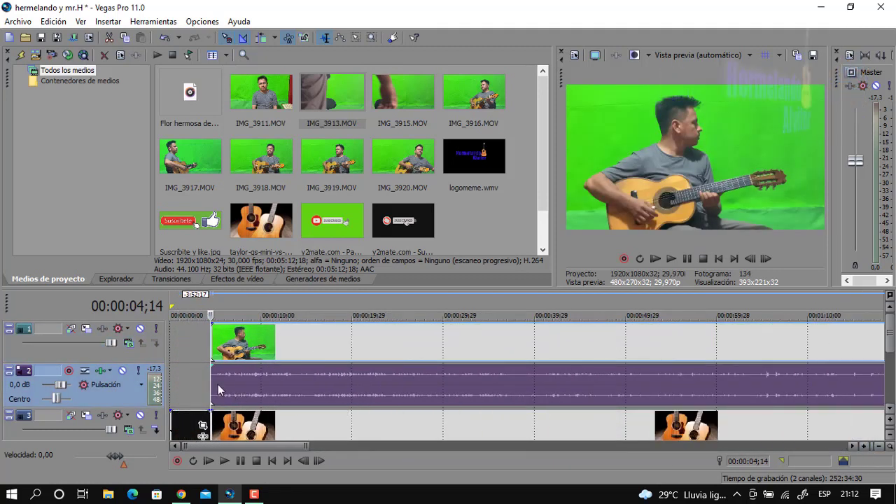
pyautogui.click(218, 390)
pyautogui.click(890, 412)
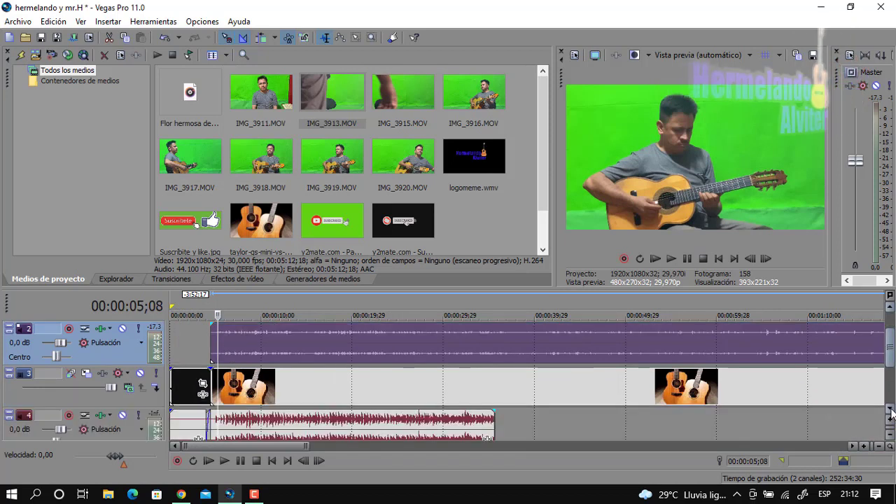
pyautogui.click(214, 423)
pyautogui.scroll(6, 562, 429)
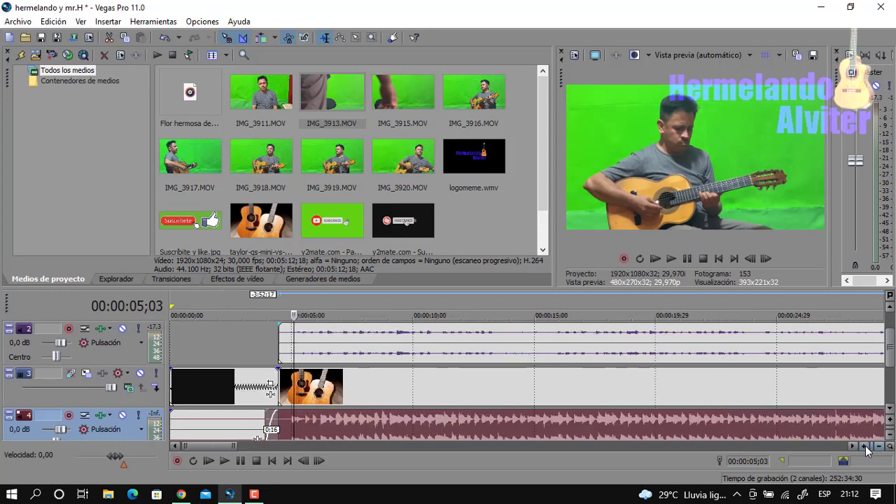
pyautogui.click(515, 427)
pyautogui.moveTo(564, 339); pyautogui.dragTo(552, 344)
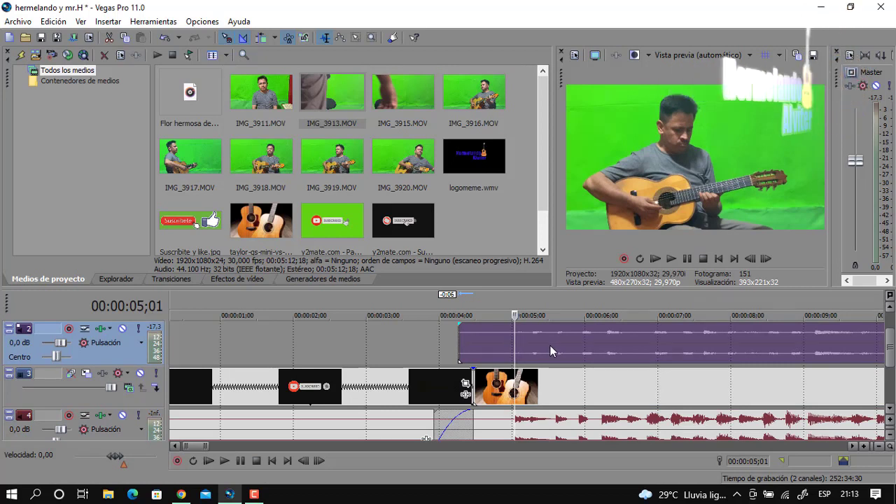
pyautogui.moveTo(551, 347); pyautogui.dragTo(550, 347)
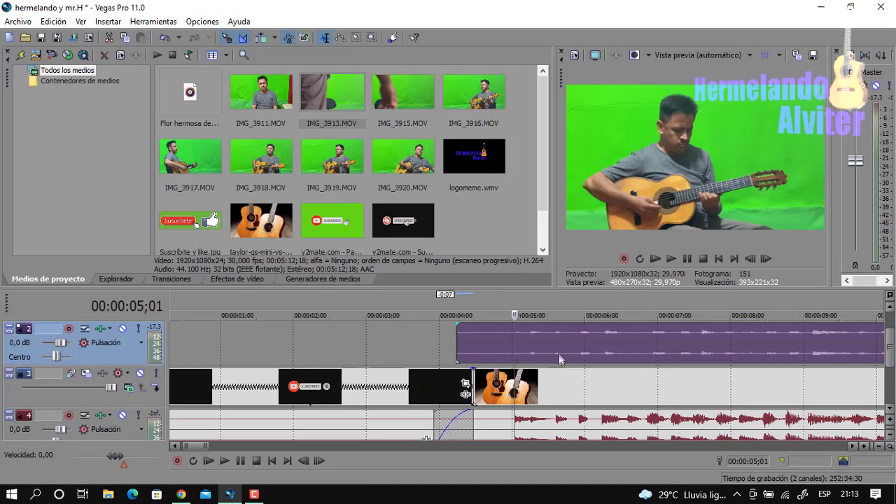
pyautogui.click(475, 348)
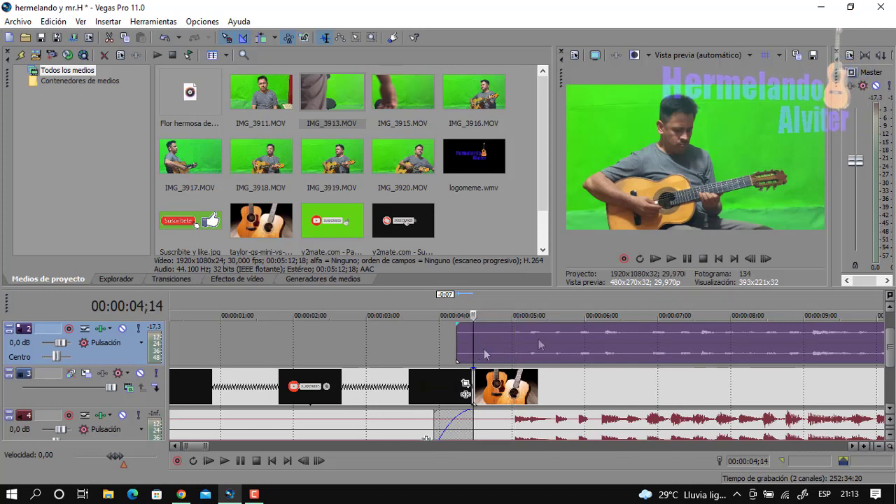
pyautogui.click(689, 260)
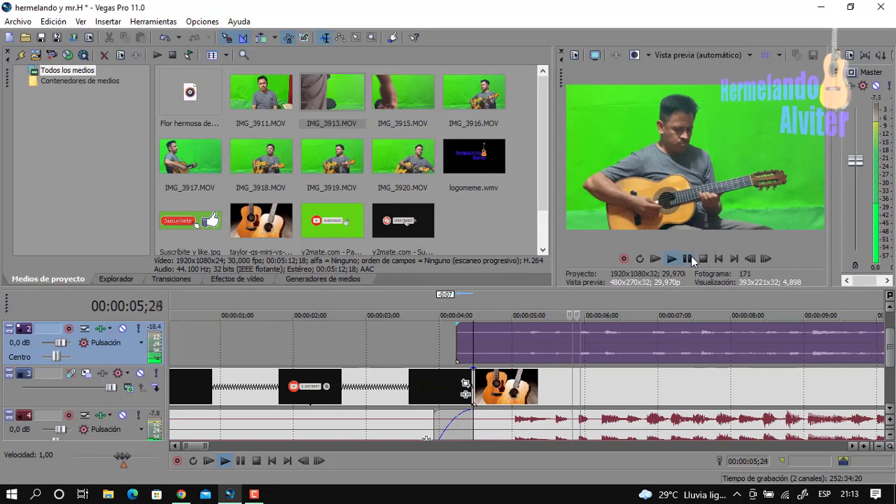
pyautogui.click(689, 259)
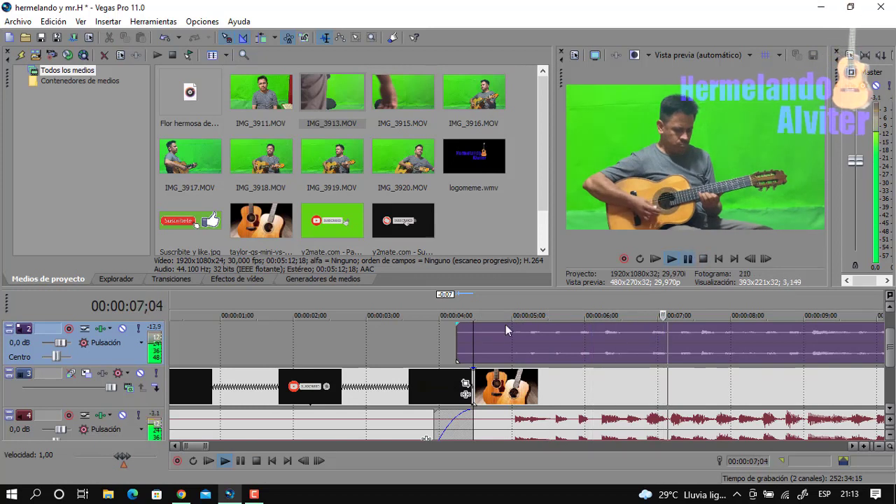
# Step: Split the green-screen recording at 00:00:04;14 and delete the short piece before that point
pyautogui.click(473, 354)
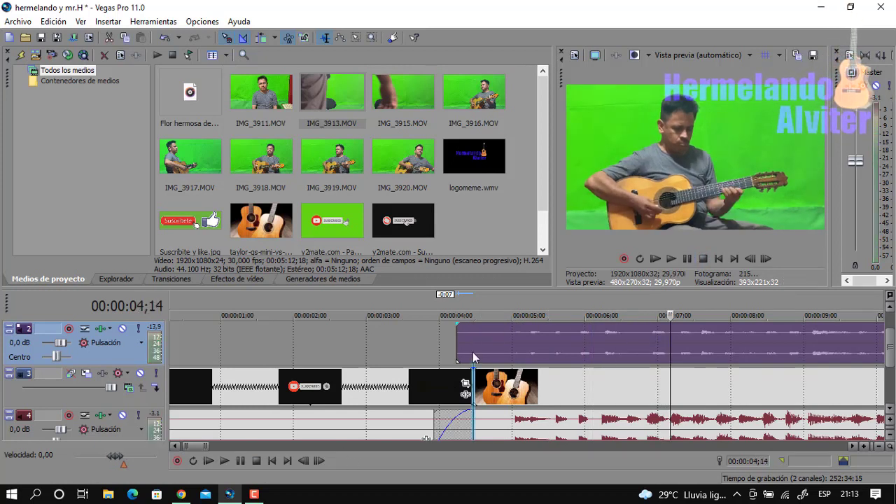
pyautogui.press('s')
pyautogui.rightClick(459, 341)
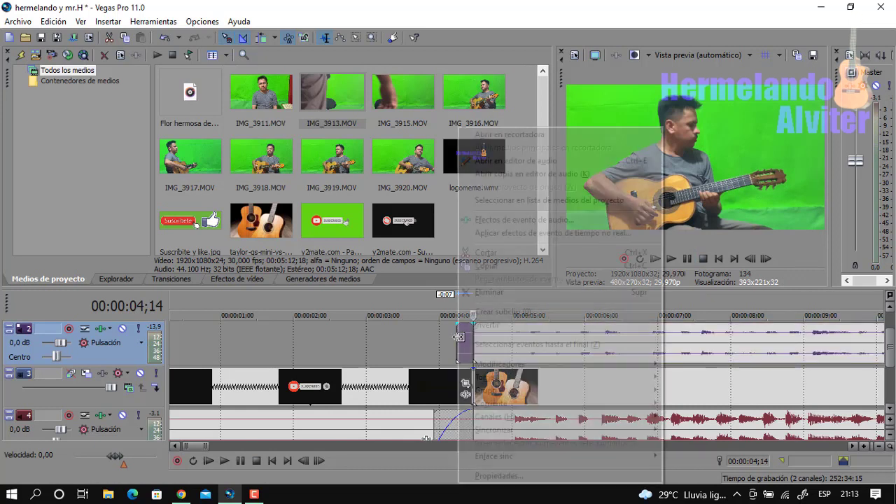
pyautogui.click(500, 292)
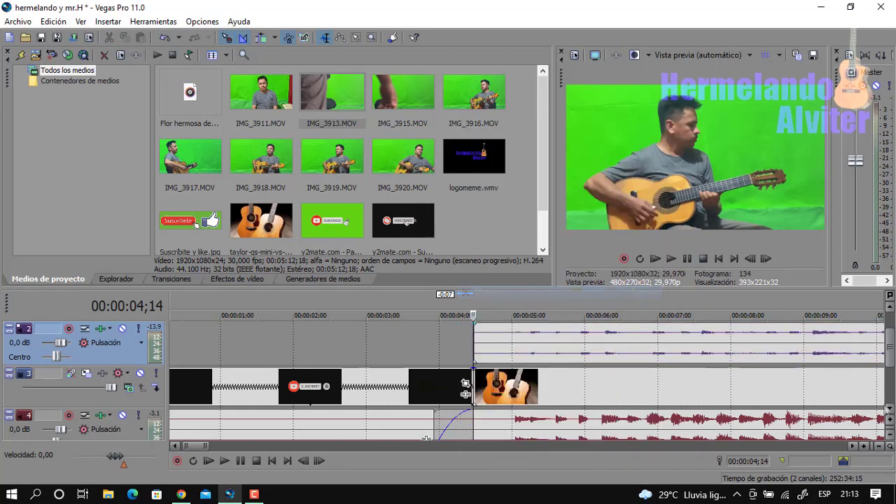
# Step: Play the recording near the song's ending, split it at 00:00:35;20 and move the remaining part 9 seconds 9 frames later
pyautogui.click(881, 447)
pyautogui.click(880, 446)
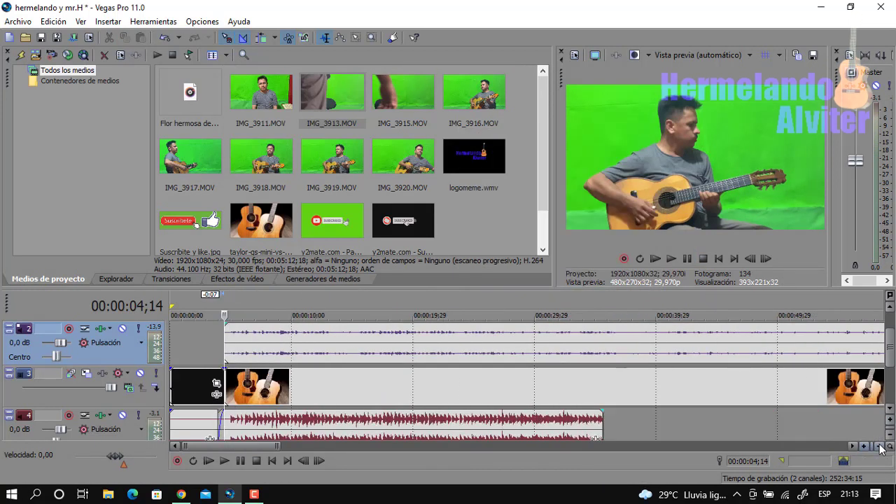
pyautogui.click(553, 358)
pyautogui.press('space')
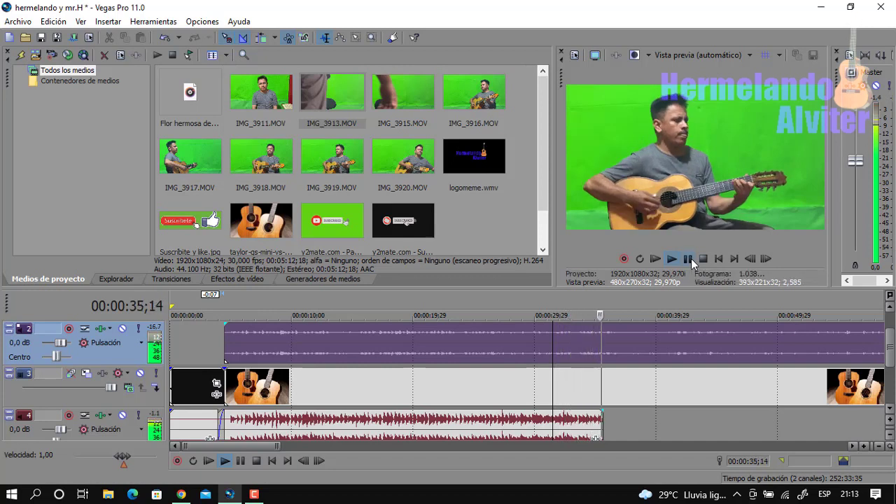
pyautogui.press('space')
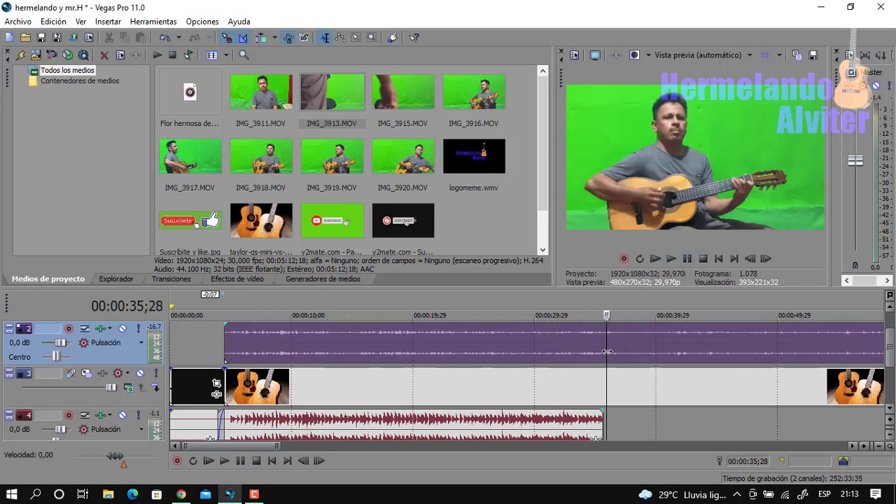
pyautogui.click(603, 349)
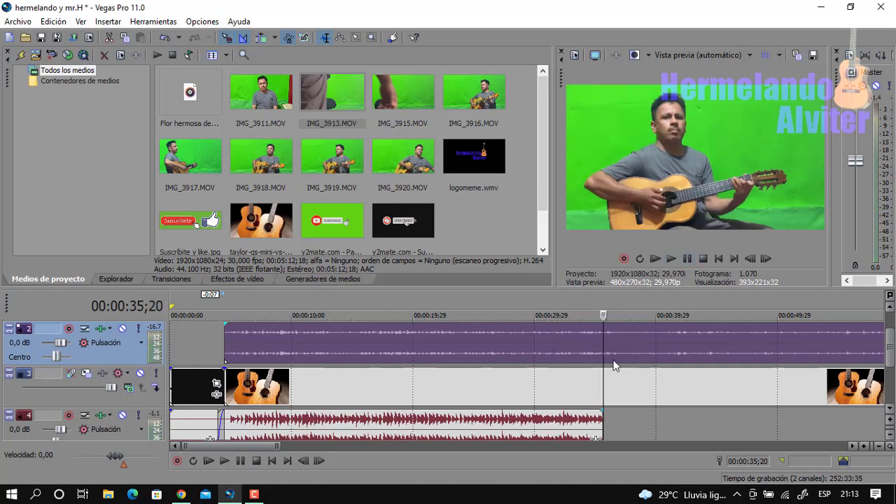
pyautogui.press('s')
pyautogui.moveTo(642, 351); pyautogui.dragTo(757, 347)
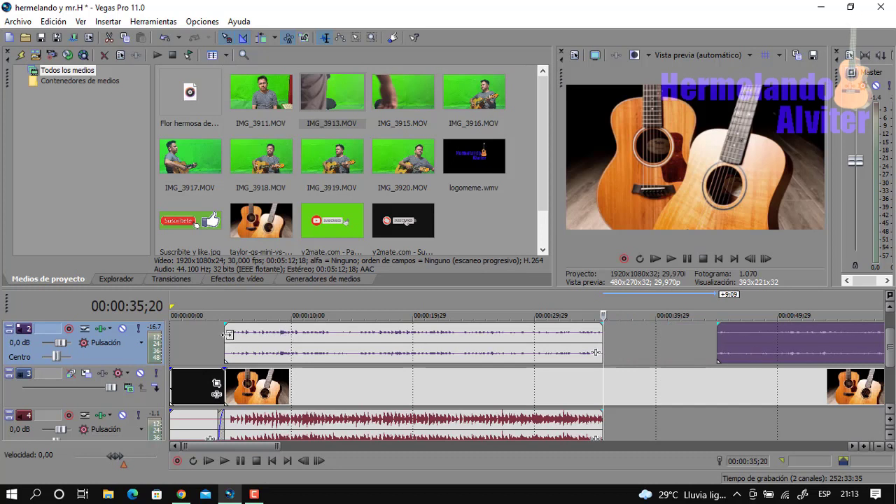
# Step: Add the GPU-accelerated Clave cromática Sony effect to the first green-screen clip, with the playhead at 00:00:04;14
pyautogui.click(226, 342)
pyautogui.click(880, 447)
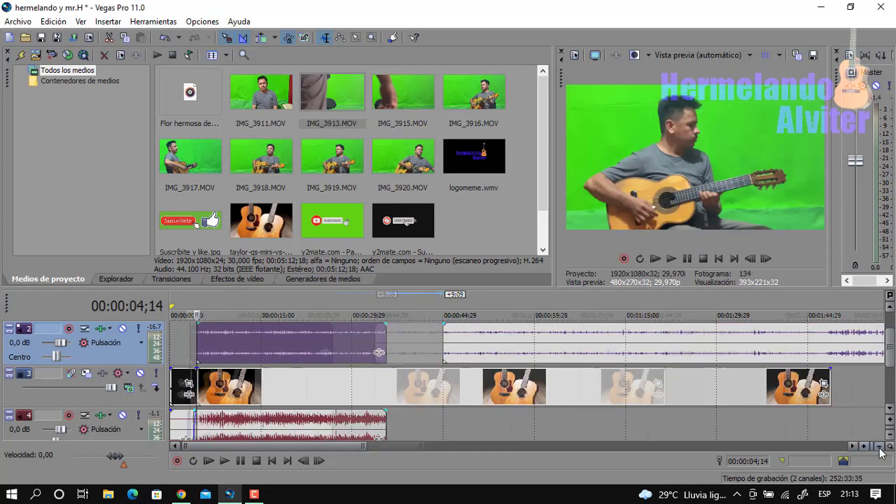
pyautogui.click(880, 446)
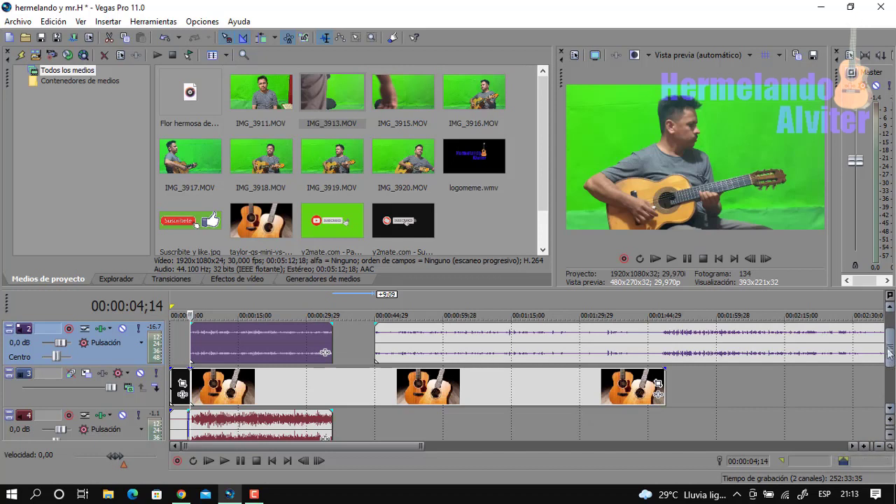
pyautogui.click(890, 308)
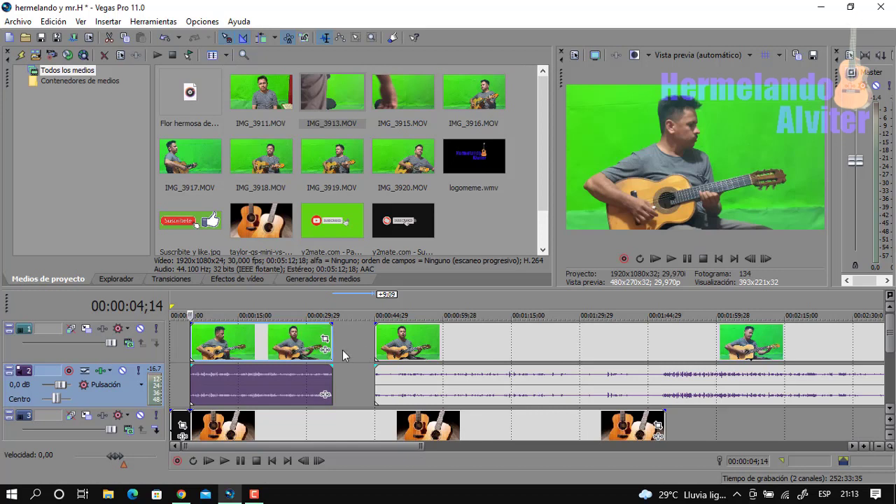
pyautogui.click(343, 350)
pyautogui.click(191, 340)
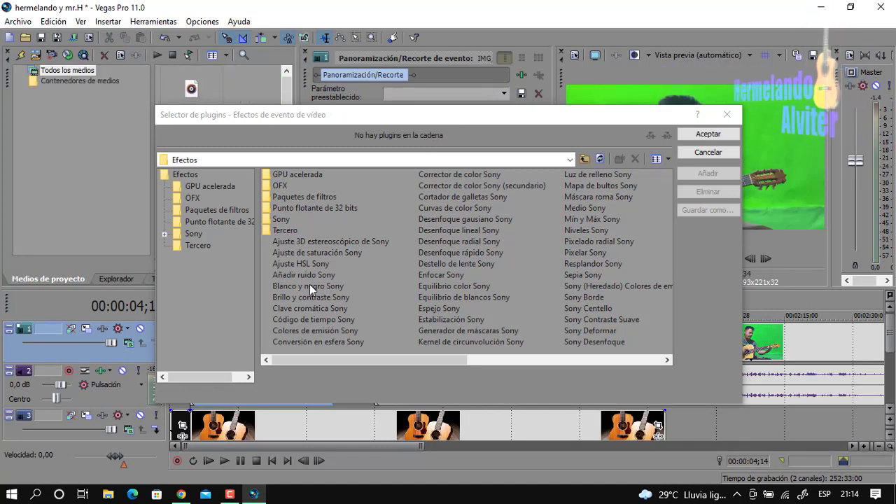
pyautogui.doubleClick(281, 219)
pyautogui.click(208, 186)
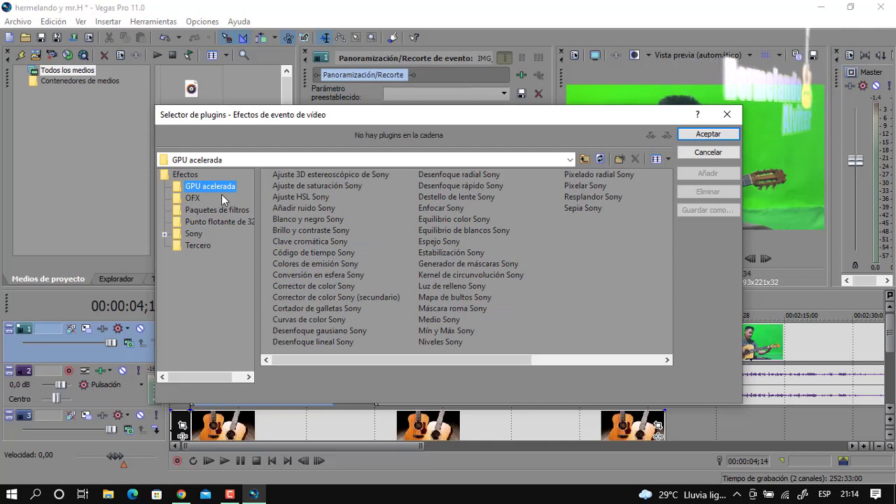
pyautogui.click(312, 246)
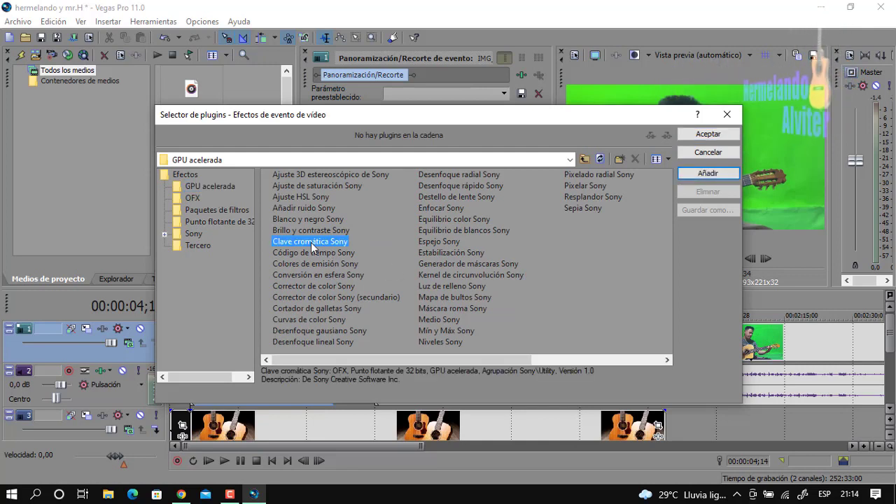
pyautogui.click(704, 135)
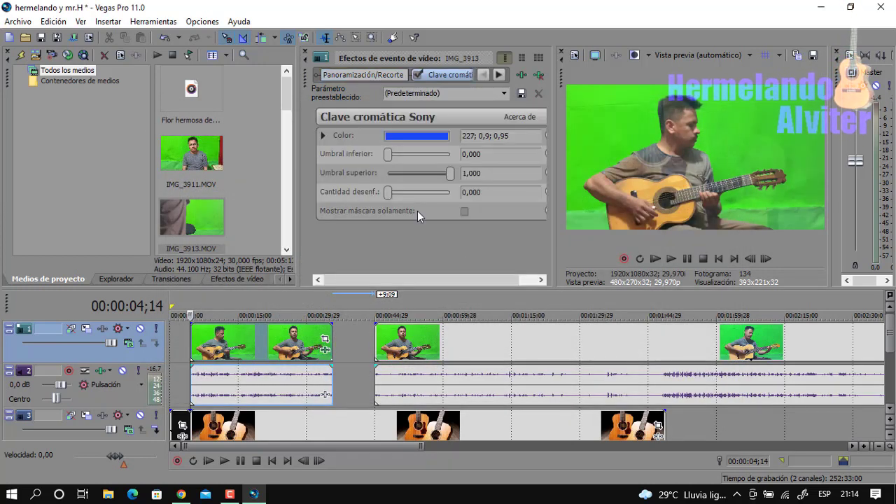
# Step: Sample the green backdrop as the chroma key colour and adjust it to 113; 1,0; 0,97
pyautogui.click(416, 137)
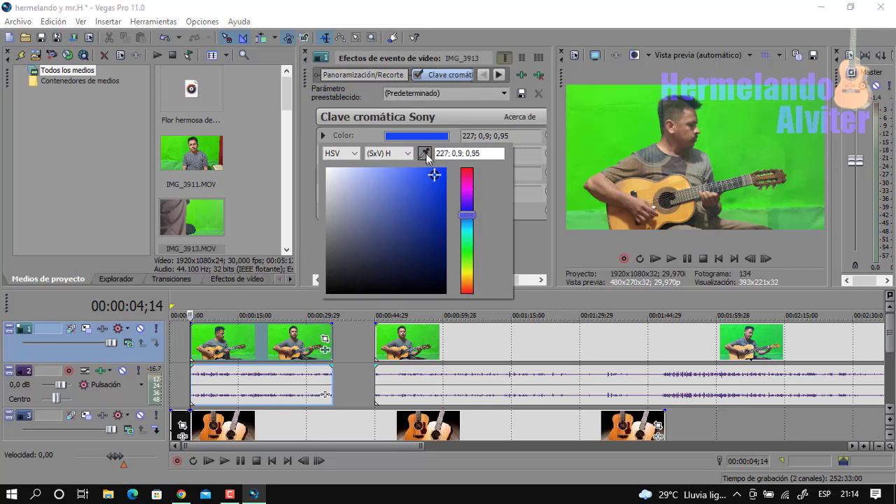
pyautogui.click(756, 113)
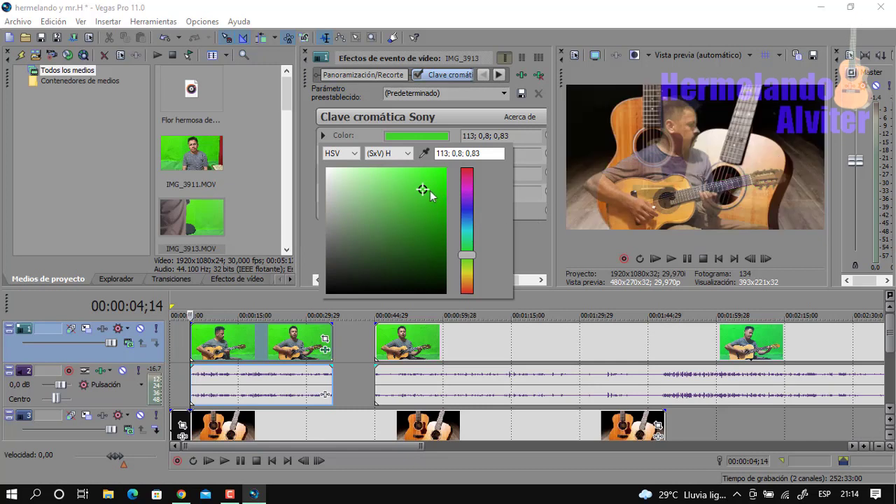
pyautogui.moveTo(423, 189); pyautogui.dragTo(449, 175)
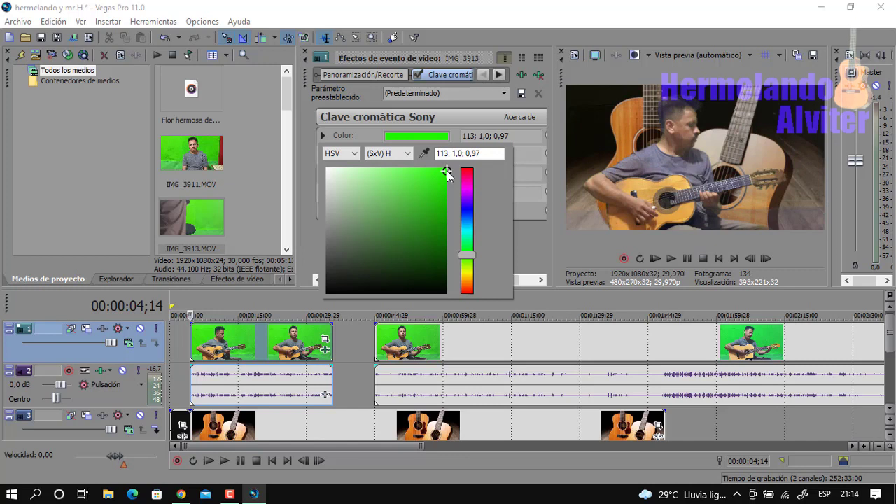
pyautogui.click(554, 232)
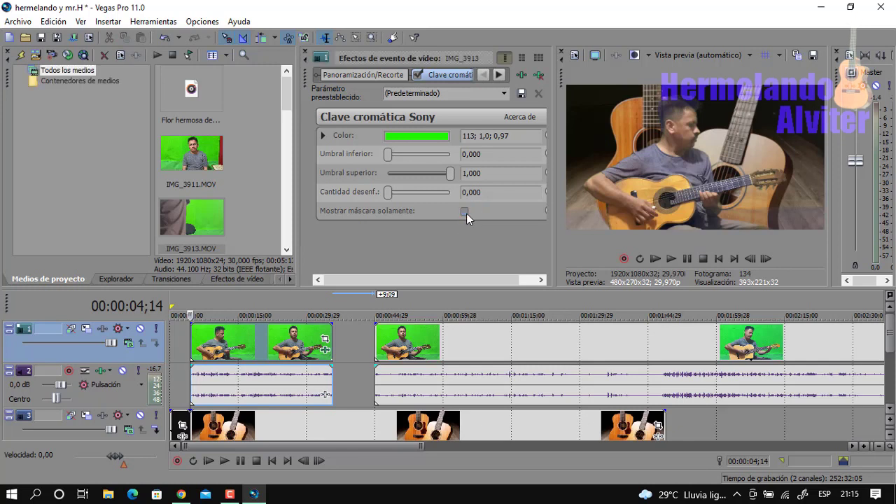
# Step: Using the mask-only display, set the chroma key's lower threshold to 0,463 and upper threshold to 0,674, and restore the normal display
pyautogui.click(466, 212)
pyautogui.moveTo(389, 156); pyautogui.dragTo(421, 164)
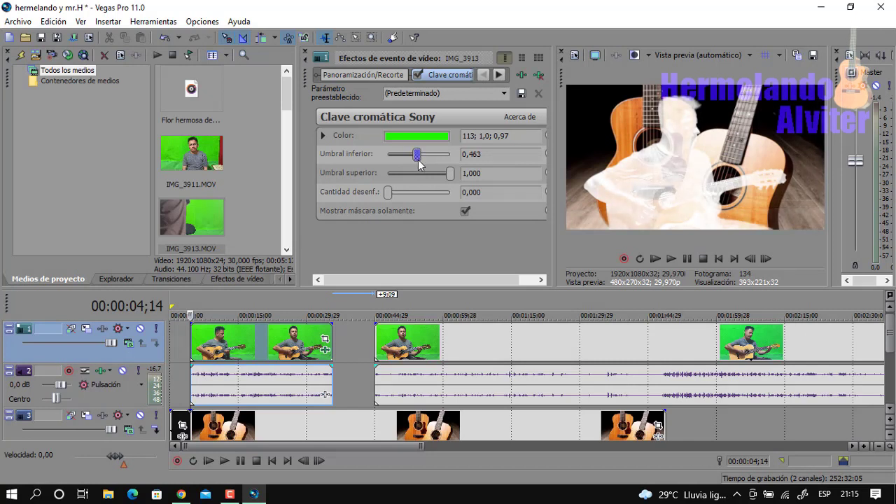
pyautogui.moveTo(449, 172); pyautogui.dragTo(430, 173)
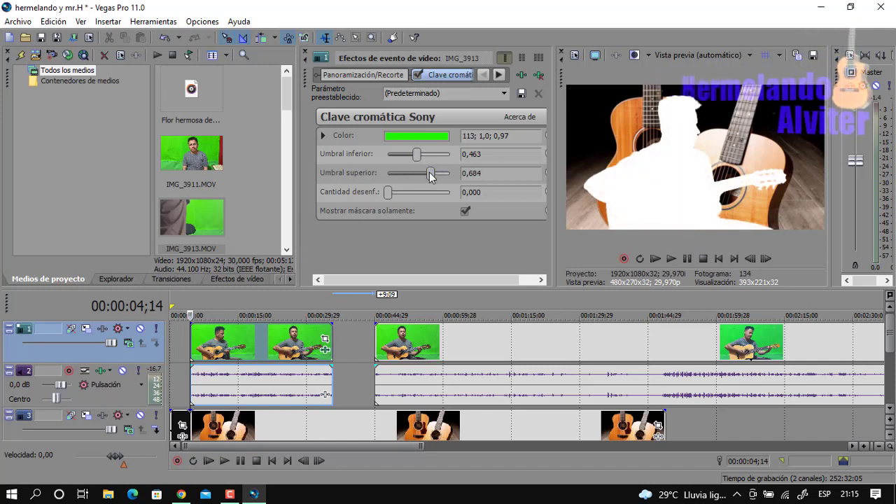
pyautogui.click(465, 211)
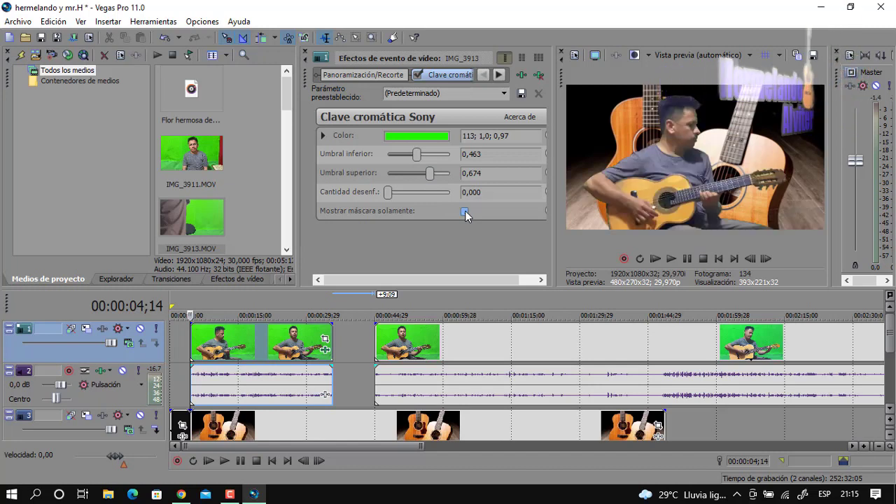
pyautogui.click(306, 52)
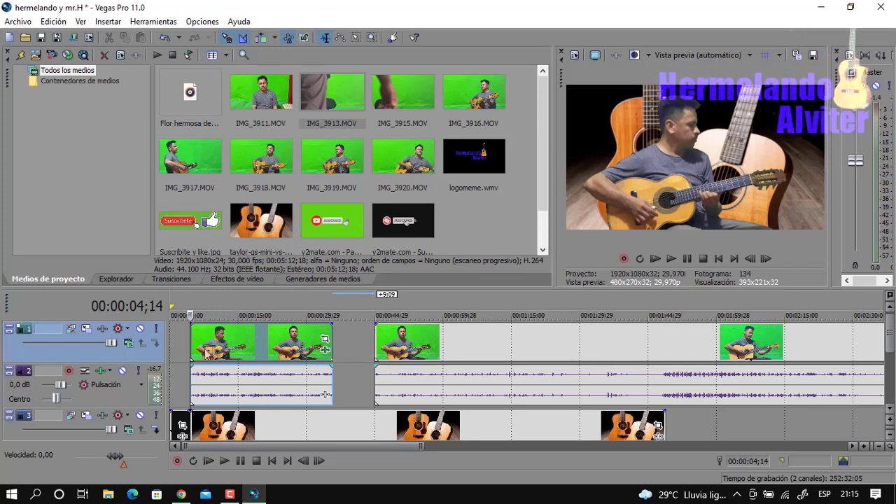
# Step: In the first clip's pan/crop settings, set the aspect-ratio option under Origen to No and enlarge the crop frame to shrink the guitarist slightly
pyautogui.click(325, 341)
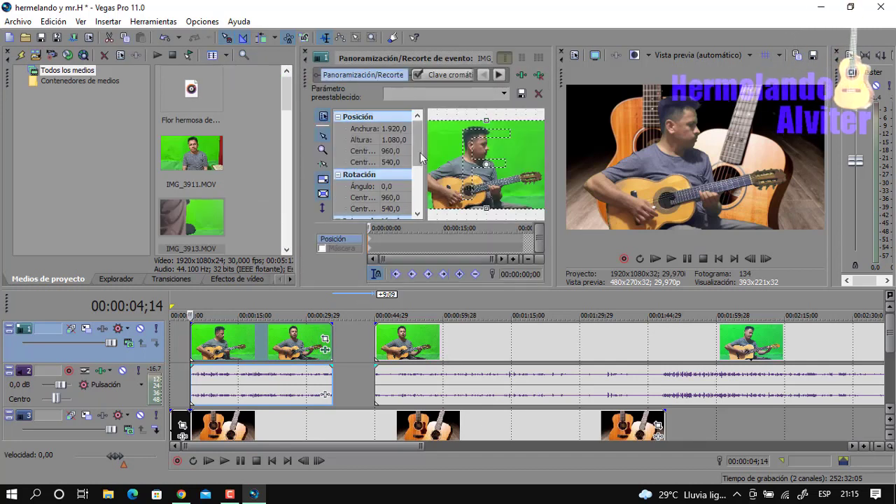
pyautogui.scroll(-3, 396, 190)
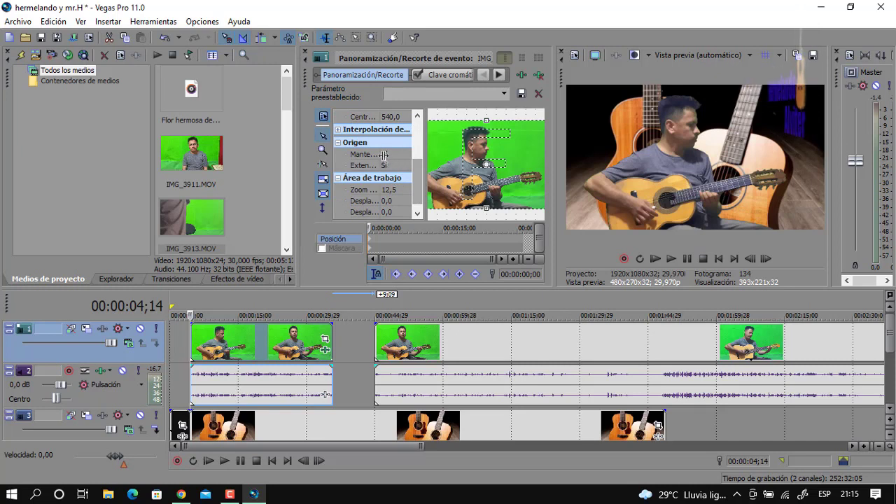
pyautogui.click(391, 154)
pyautogui.click(393, 177)
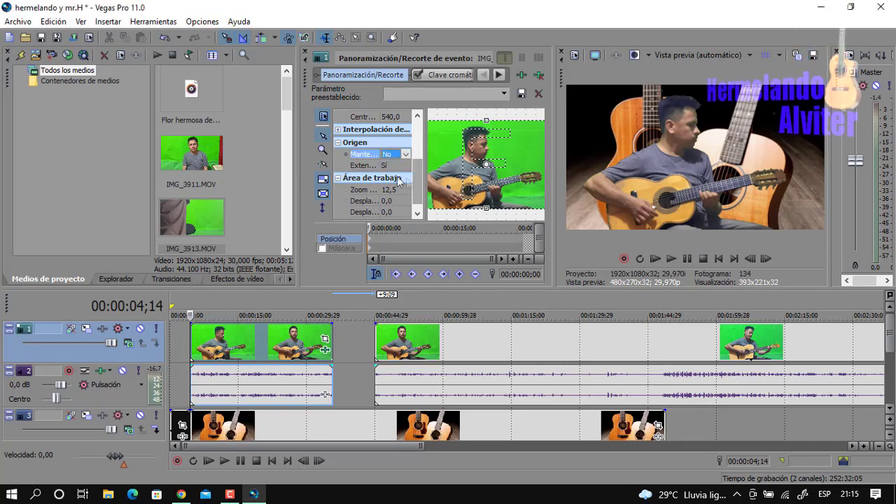
pyautogui.moveTo(486, 208); pyautogui.dragTo(489, 216)
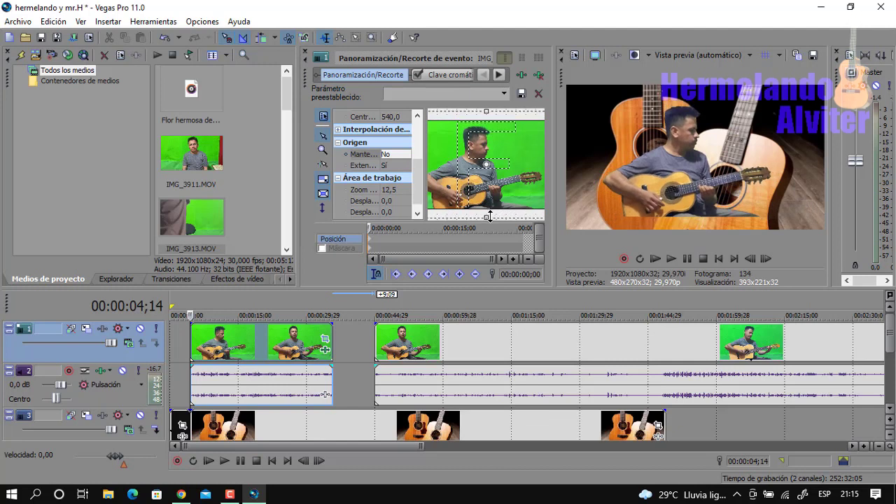
# Step: Shift the clip's crop frame so the guitarist sits in the lower-left corner of the picture, and close the pan/crop settings
pyautogui.moveTo(498, 183); pyautogui.dragTo(503, 171)
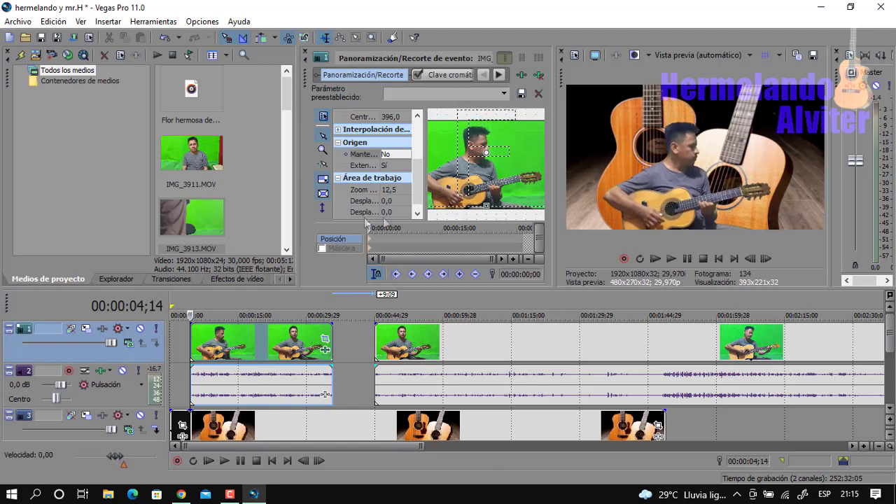
pyautogui.moveTo(479, 175); pyautogui.dragTo(507, 190)
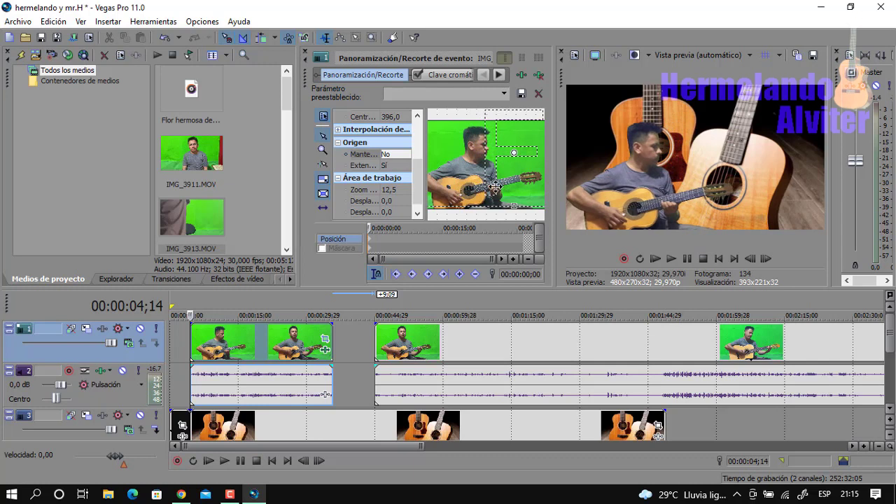
pyautogui.moveTo(484, 183); pyautogui.dragTo(492, 188)
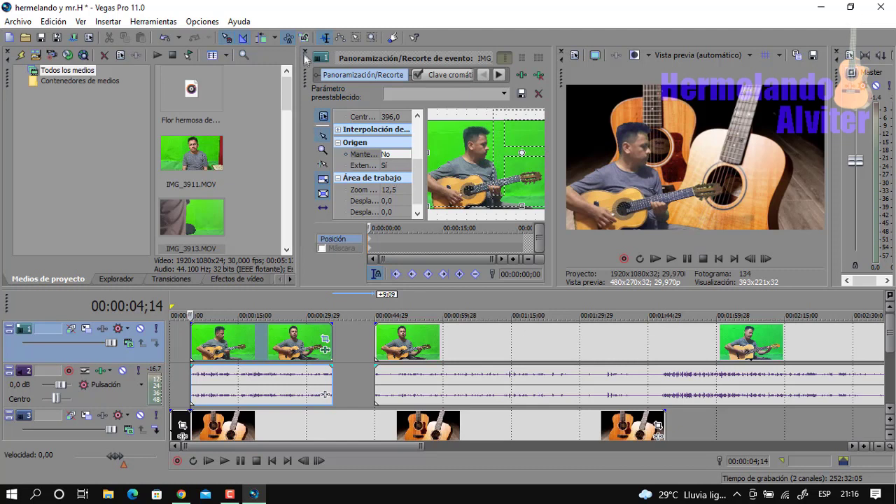
pyautogui.press('Escape')
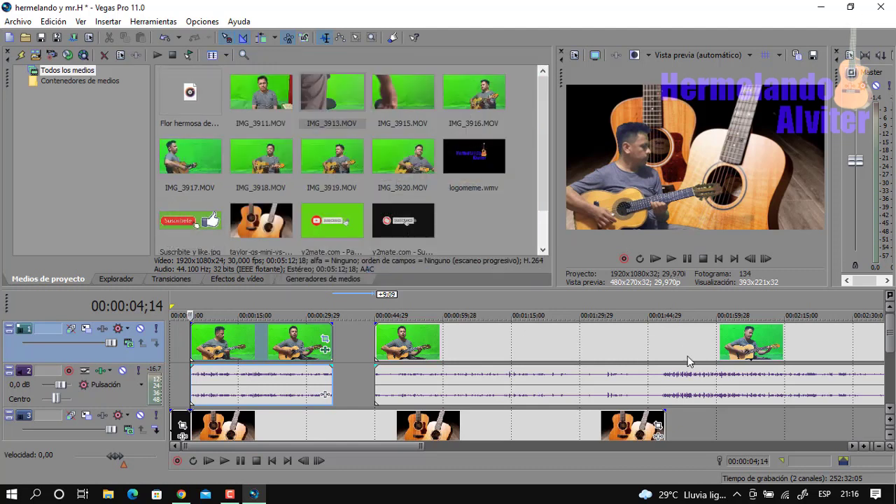
# Step: Split the remaining recording just before its louder audio begins, at about 00:01:45, and delete the piece before the cut
pyautogui.click(658, 380)
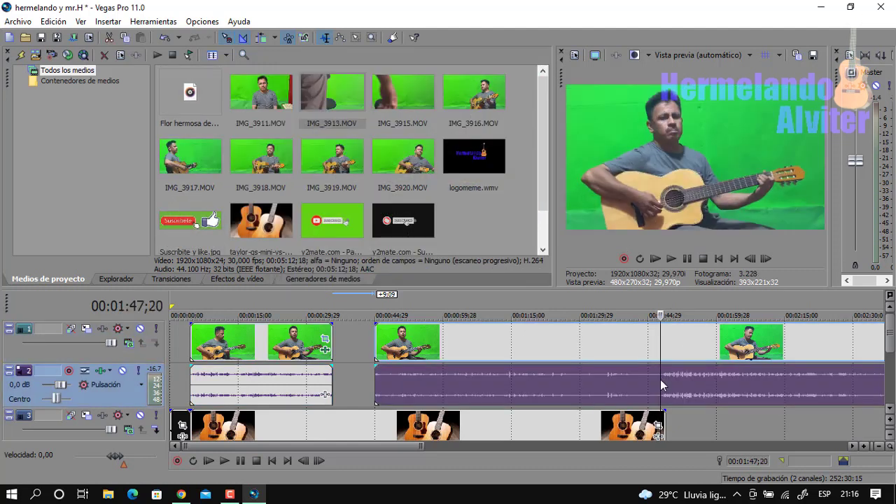
pyautogui.click(656, 379)
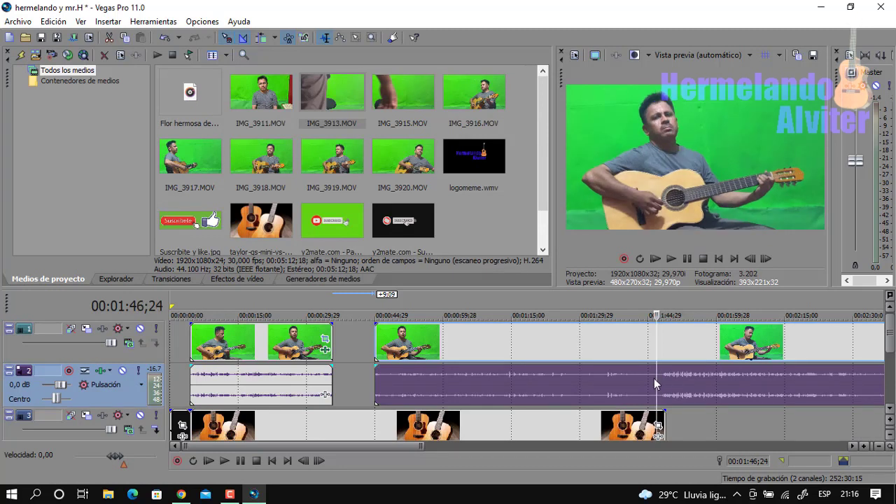
pyautogui.press('s')
pyautogui.rightClick(619, 376)
pyautogui.click(631, 181)
# Step: Play through the second take, split it where the performance ends, at about 00:02:17, and delete the remaining piece
pyautogui.click(690, 263)
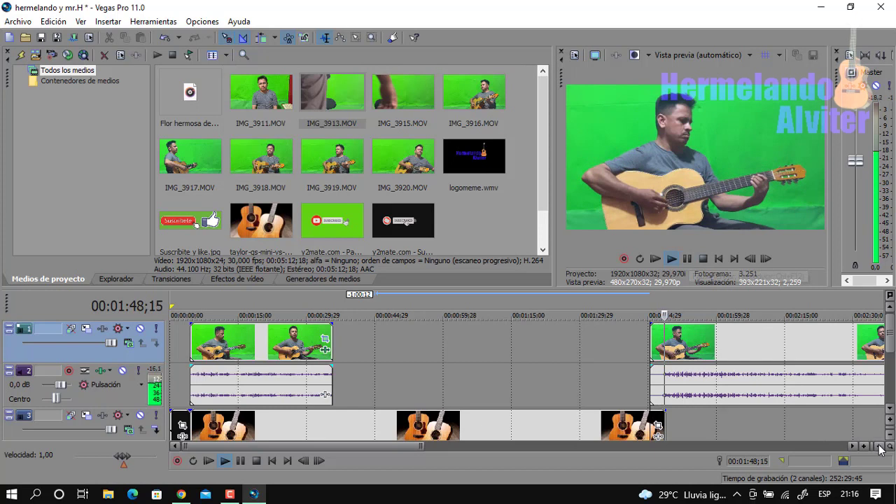
pyautogui.scroll(-2, 771, 351)
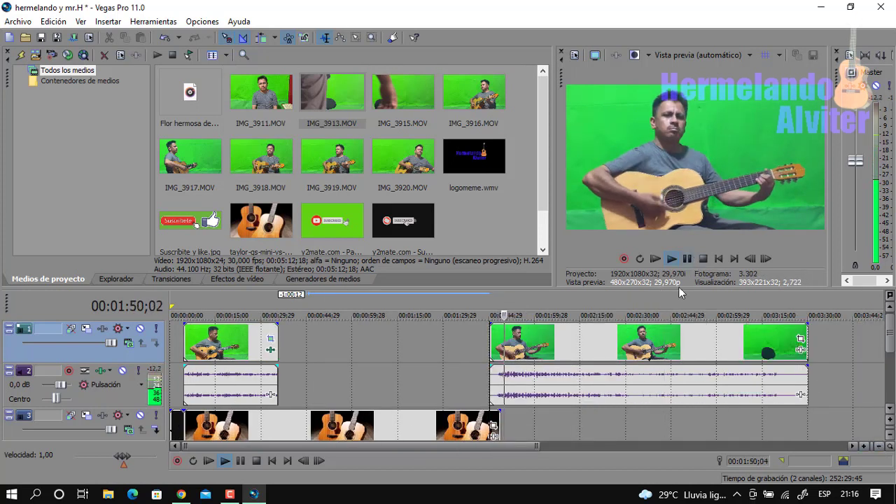
pyautogui.click(597, 382)
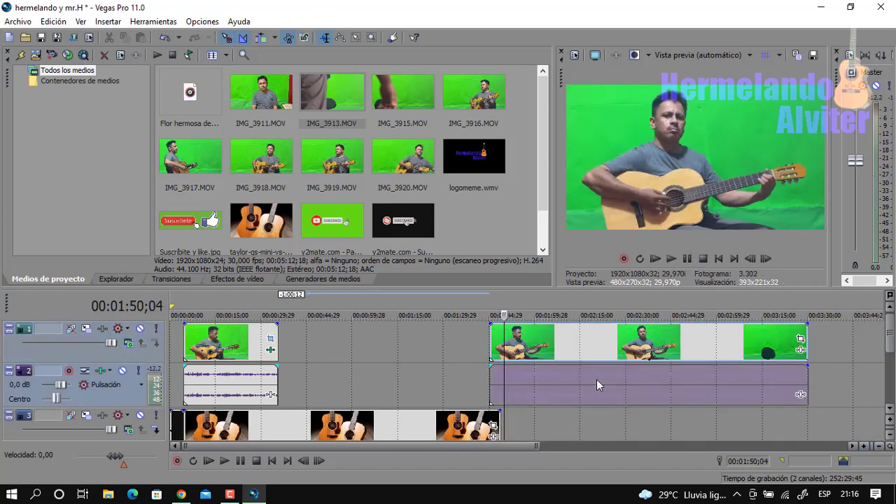
pyautogui.click(671, 258)
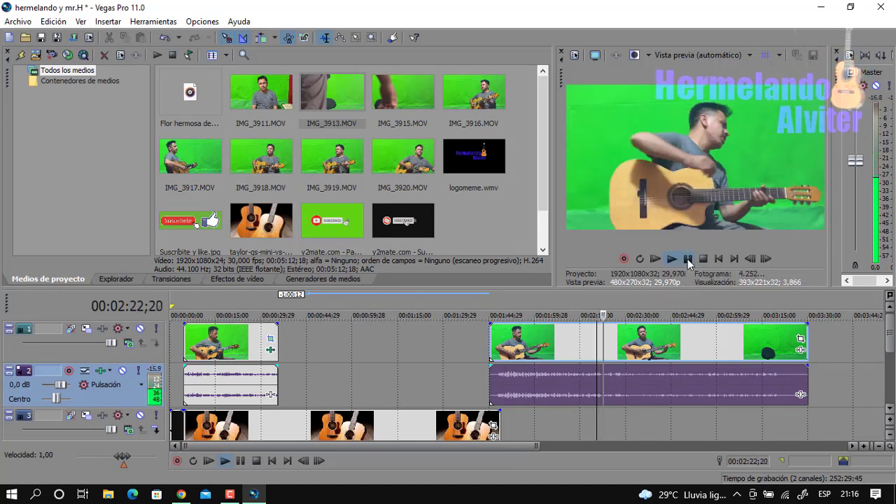
pyautogui.click(568, 382)
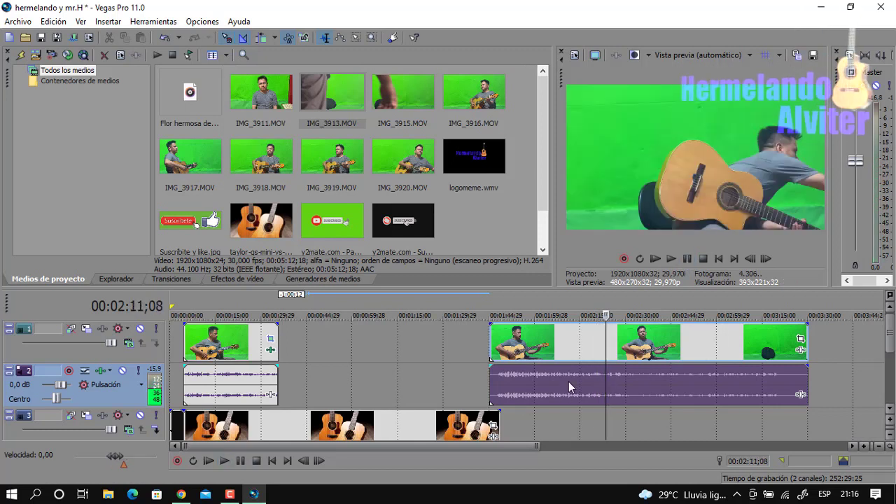
pyautogui.click(687, 258)
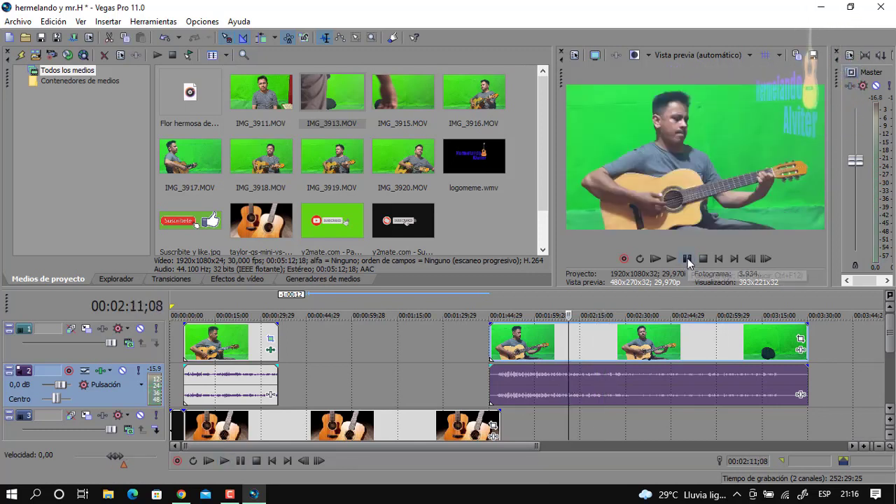
pyautogui.click(867, 447)
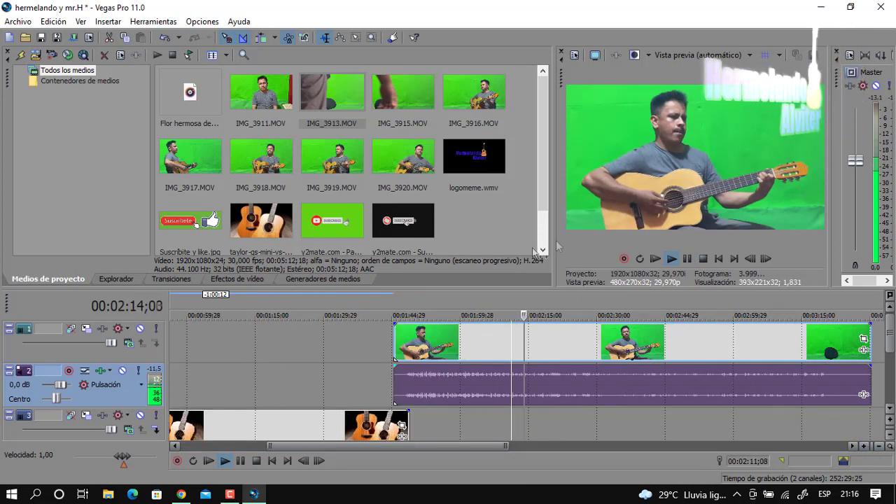
pyautogui.click(683, 265)
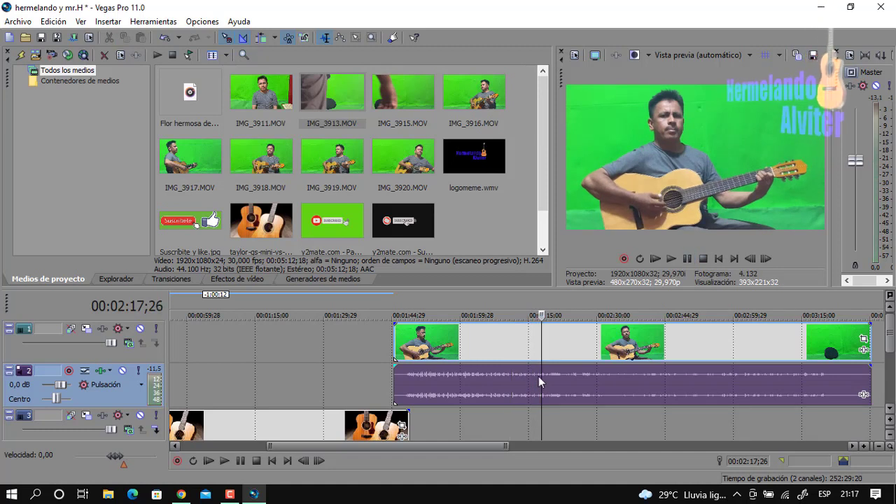
pyautogui.click(538, 378)
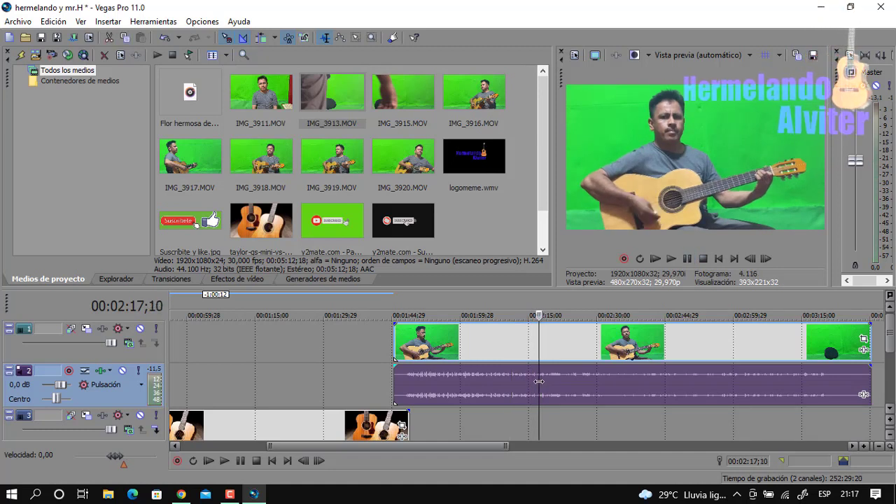
pyautogui.press('s')
pyautogui.rightClick(593, 352)
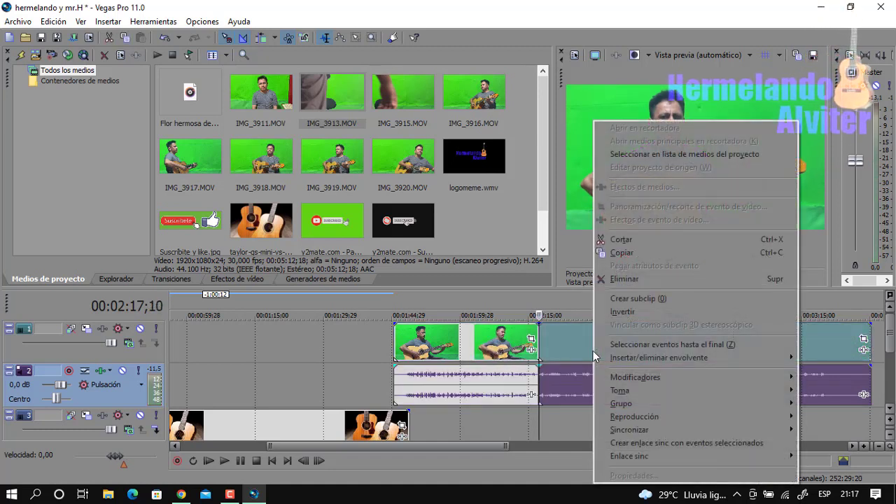
pyautogui.click(660, 278)
# Step: Place the cursor at the start of the first keyed clip, 00:00:04;14, and insert a new video track
pyautogui.click(880, 446)
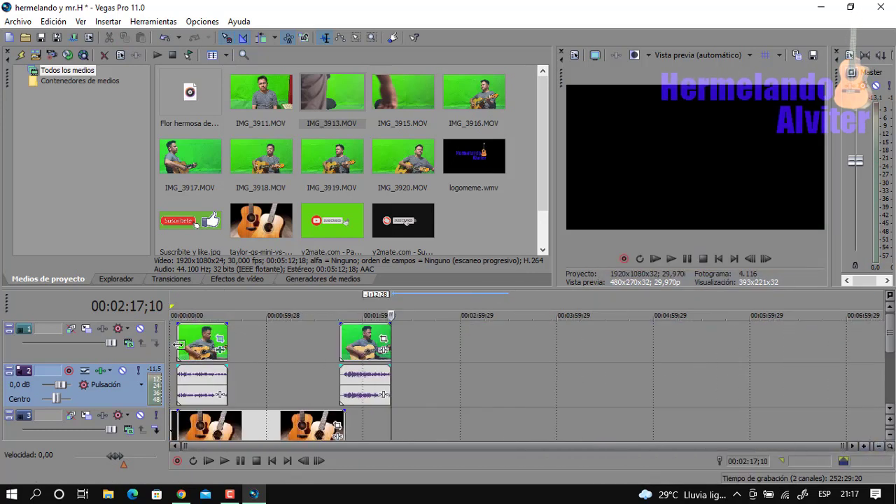
pyautogui.click(179, 345)
pyautogui.click(202, 354)
pyautogui.click(180, 344)
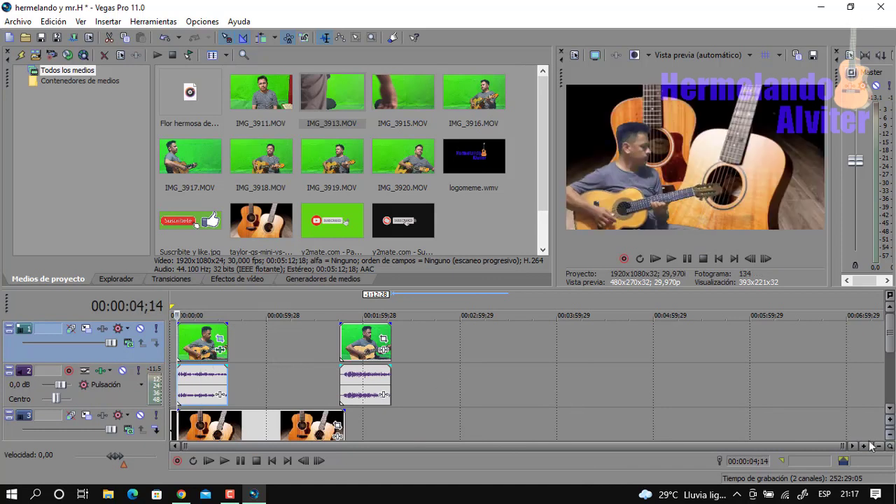
pyautogui.click(891, 411)
pyautogui.click(891, 412)
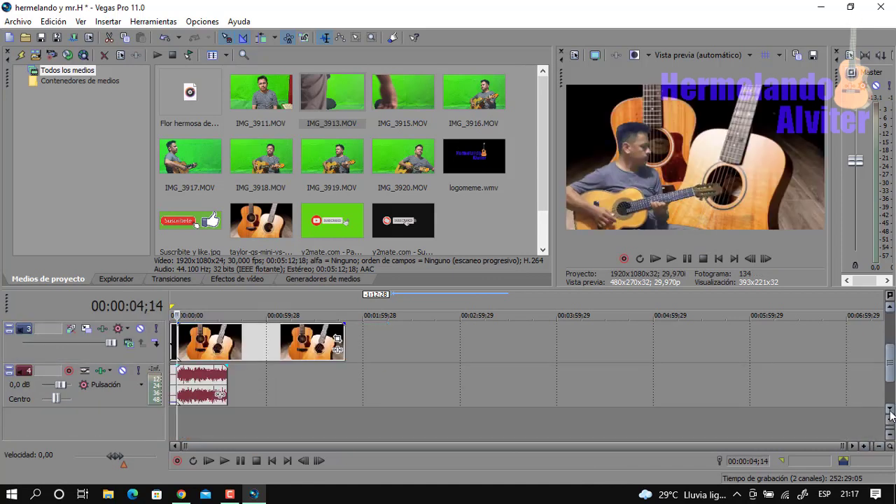
pyautogui.rightClick(211, 425)
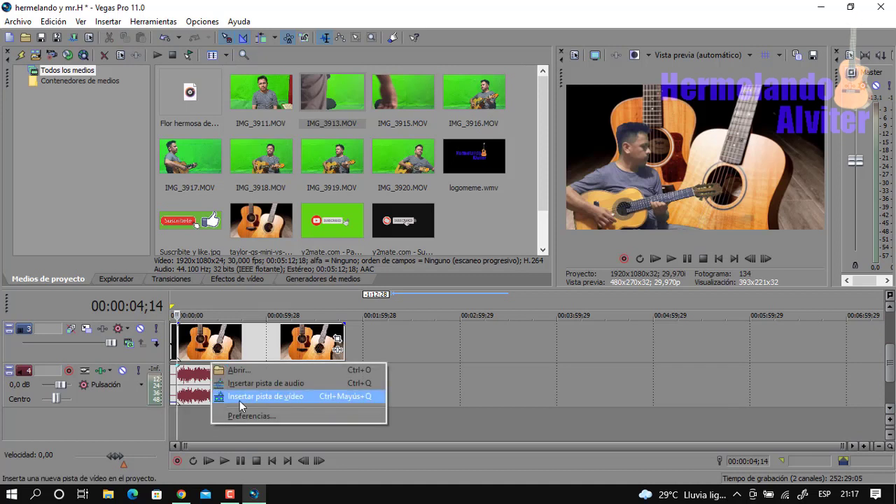
pyautogui.click(240, 401)
# Step: Cut the second take and paste it onto the empty top track at 00:00:04;14
pyautogui.rightClick(359, 390)
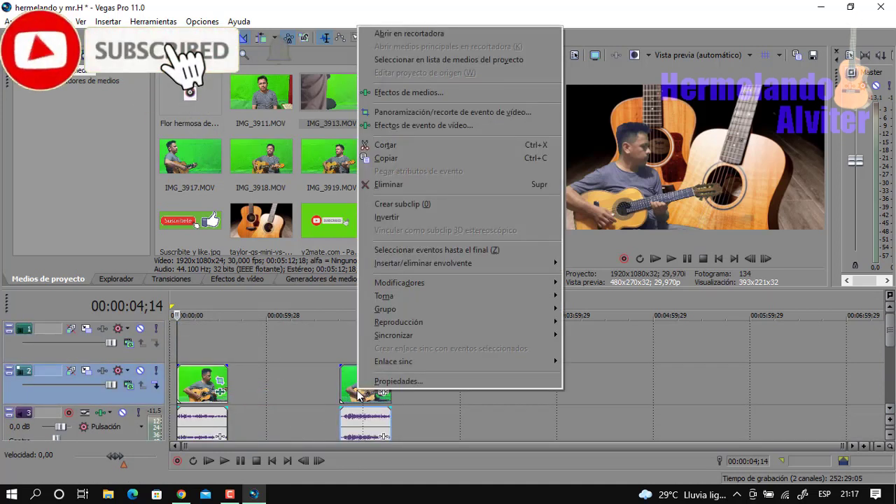
pyautogui.click(399, 149)
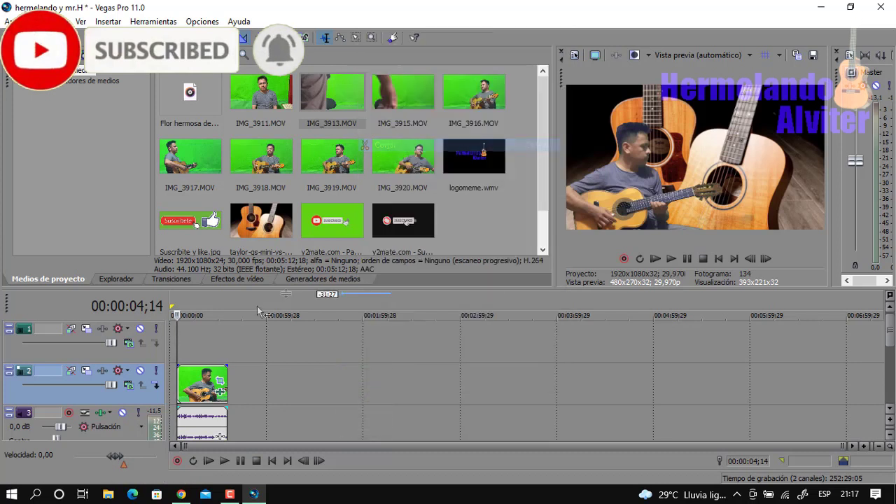
pyautogui.click(190, 337)
pyautogui.rightClick(189, 337)
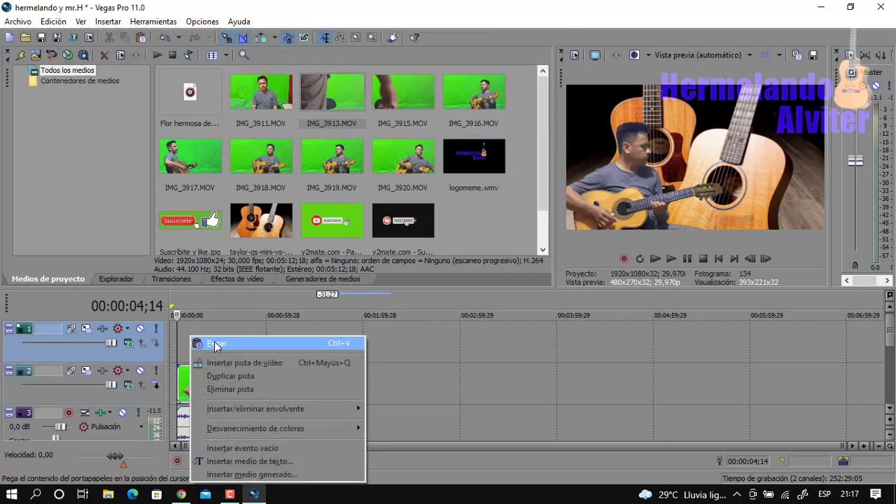
pyautogui.click(213, 342)
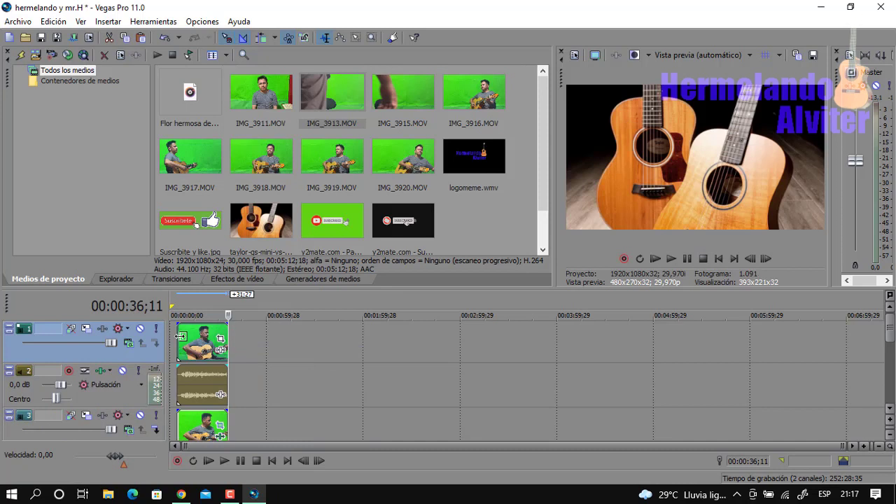
# Step: Compare the starts of both stacked takes and hide the upper take's picture so the keyed first take shows in the preview
pyautogui.click(185, 350)
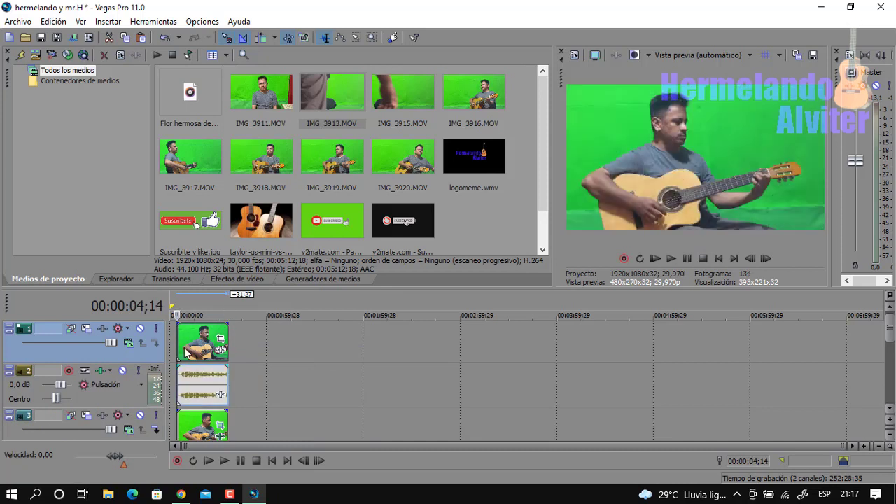
pyautogui.click(867, 446)
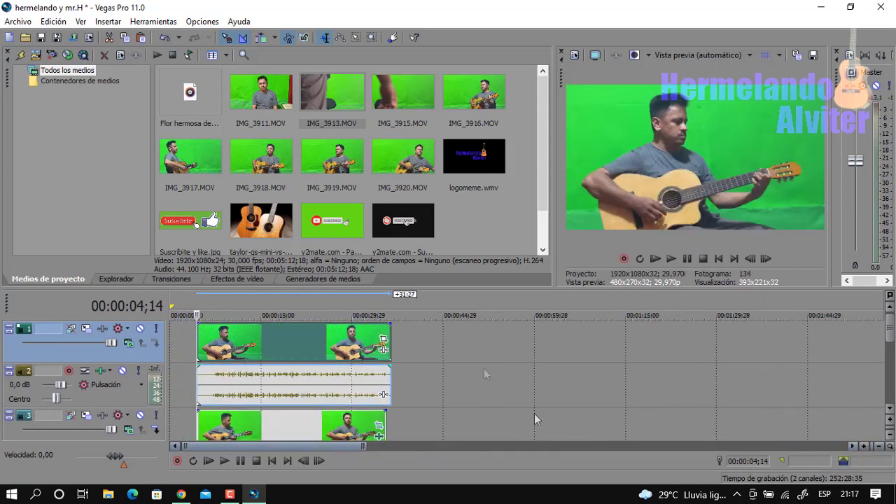
pyautogui.click(211, 381)
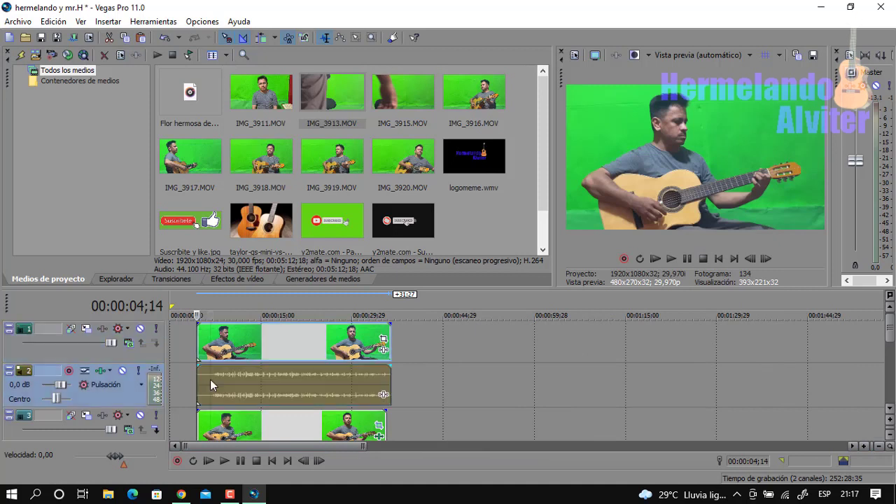
pyautogui.click(890, 418)
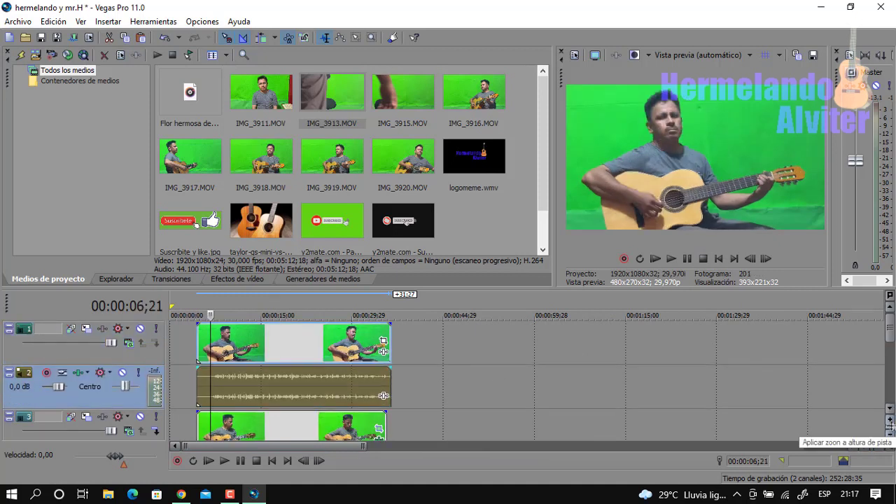
pyautogui.scroll(-2, 869, 420)
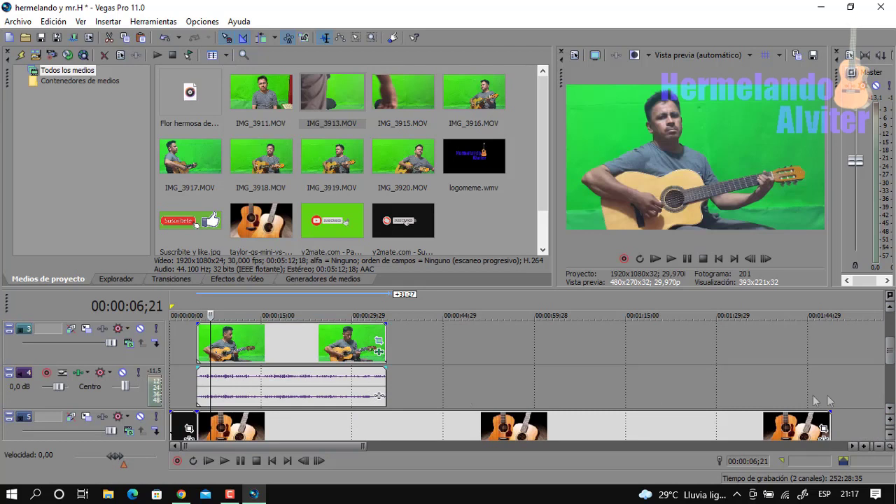
pyautogui.click(140, 400)
pyautogui.click(199, 341)
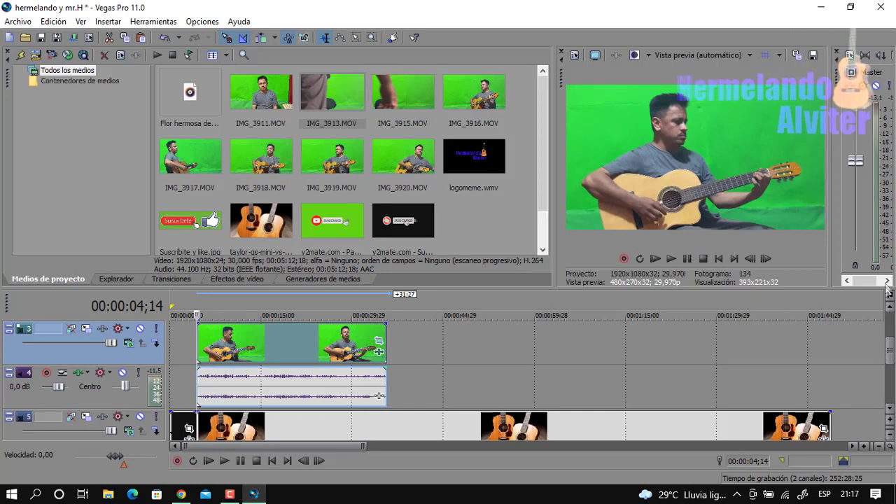
pyautogui.scroll(1, 538, 341)
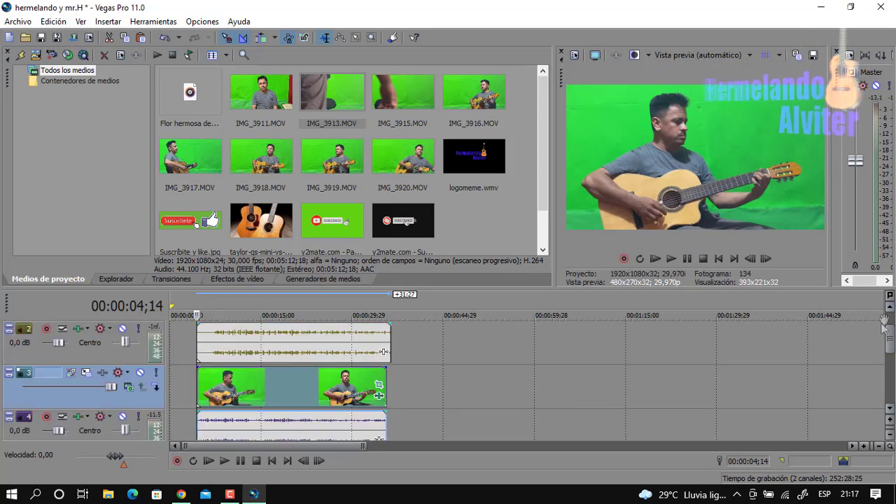
pyautogui.scroll(1, 298, 347)
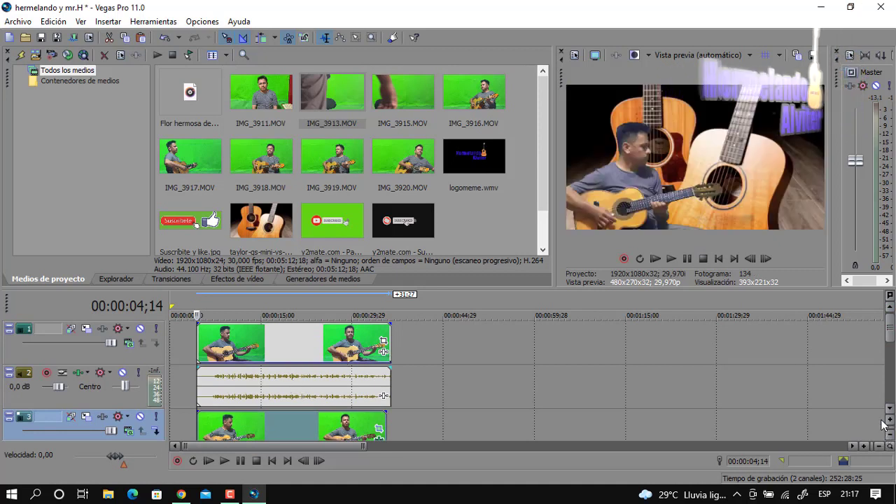
# Step: Delete the first take's own audio track beneath its video track
pyautogui.scroll(-2, 889, 420)
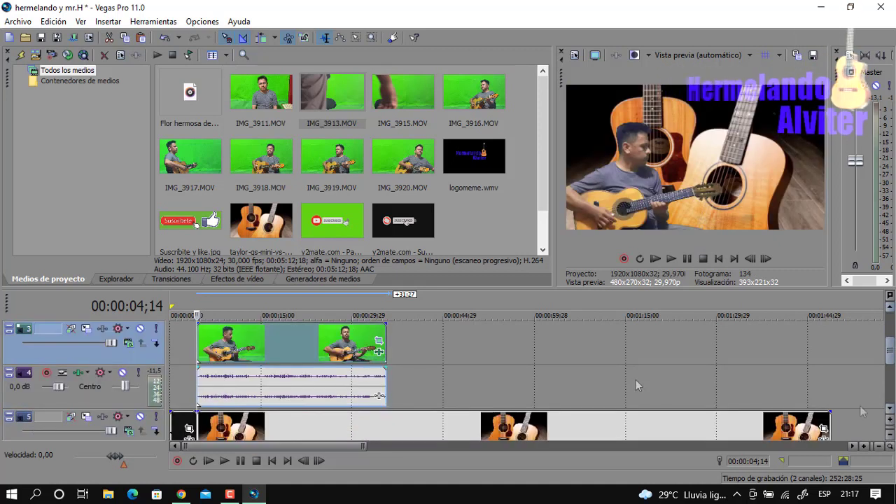
pyautogui.click(133, 401)
pyautogui.rightClick(131, 397)
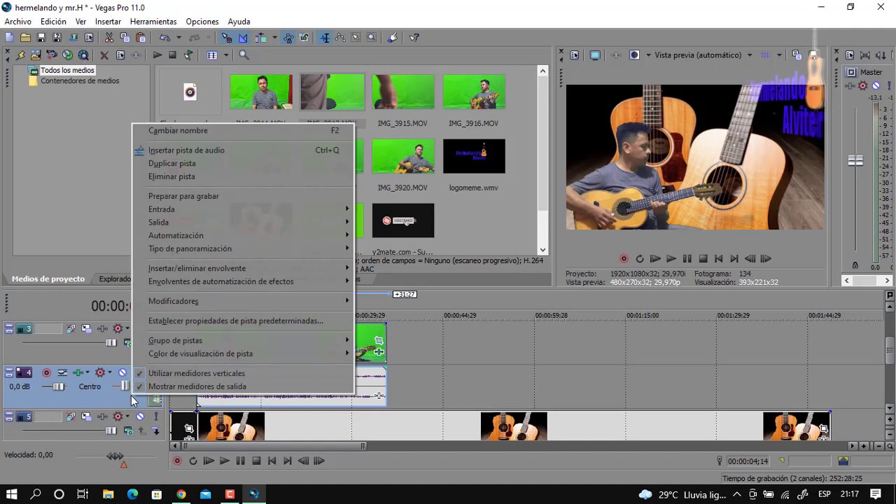
pyautogui.click(208, 179)
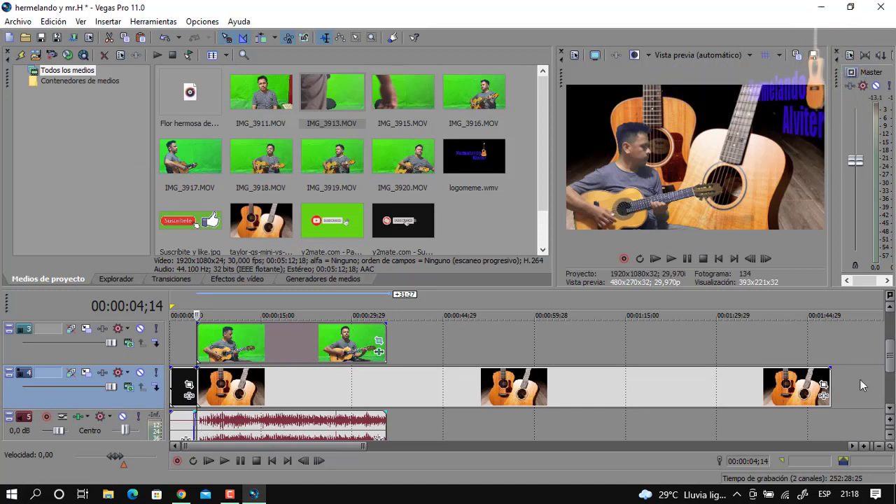
# Step: Align the second take with the song by moving it about 1;04 earlier, playing it back, and nudging it about 13 frames later
pyautogui.click(891, 316)
pyautogui.click(208, 343)
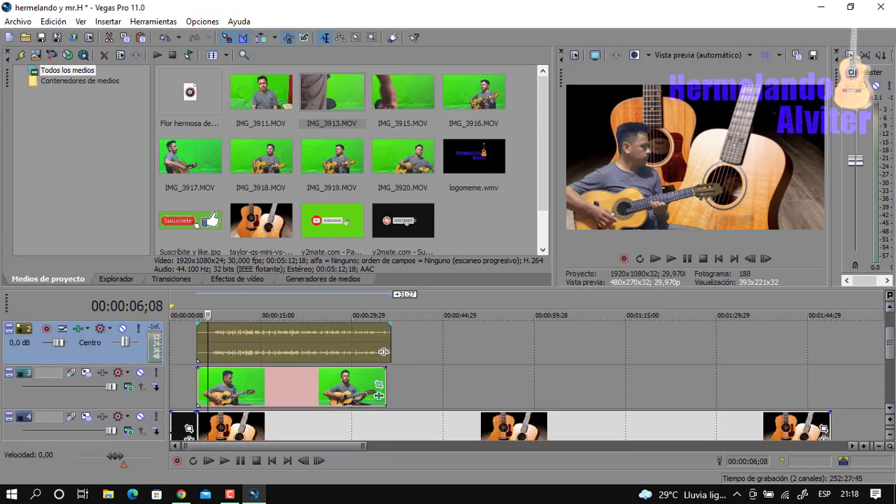
pyautogui.click(865, 446)
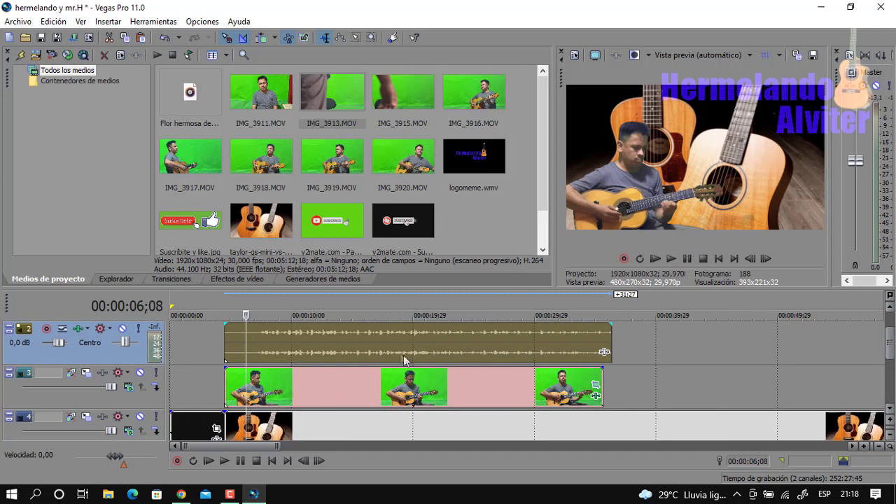
pyautogui.moveTo(372, 347); pyautogui.dragTo(367, 347)
pyautogui.click(229, 353)
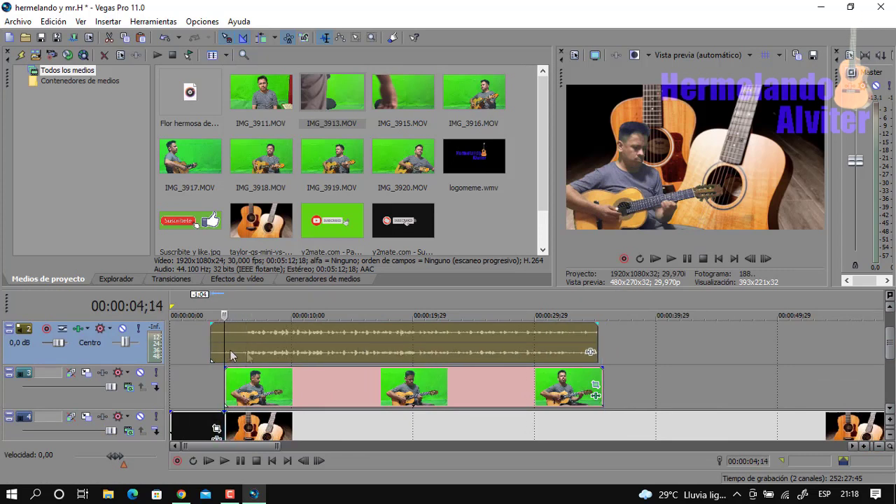
pyautogui.click(689, 260)
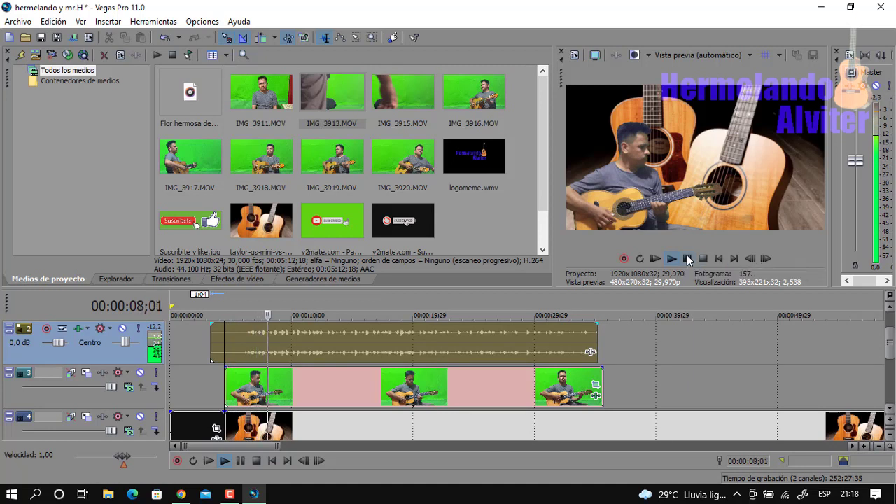
pyautogui.press('space')
pyautogui.moveTo(252, 348); pyautogui.dragTo(257, 349)
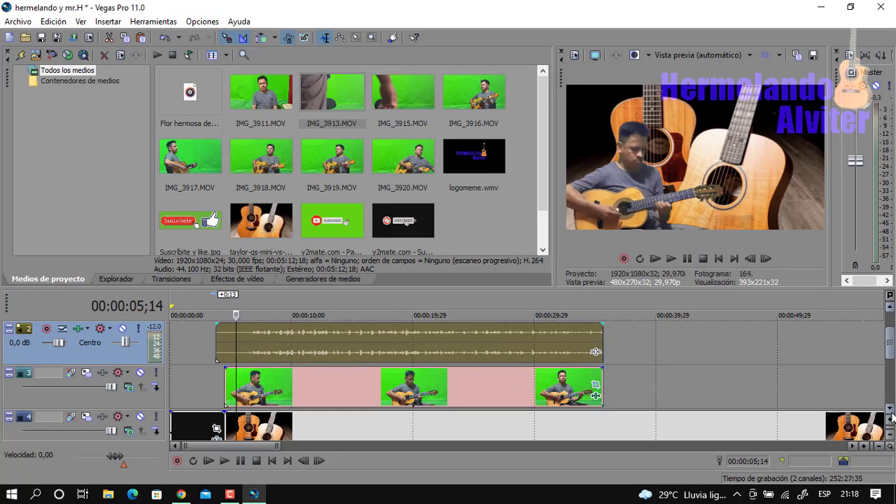
pyautogui.scroll(-1, 891, 417)
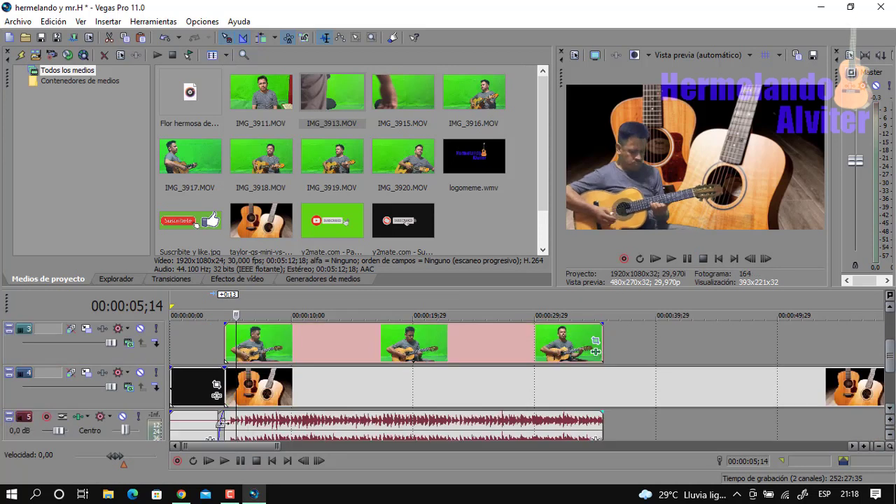
# Step: Compare the song's start with the second take's audio and move the second take 8 frames earlier
pyautogui.click(230, 427)
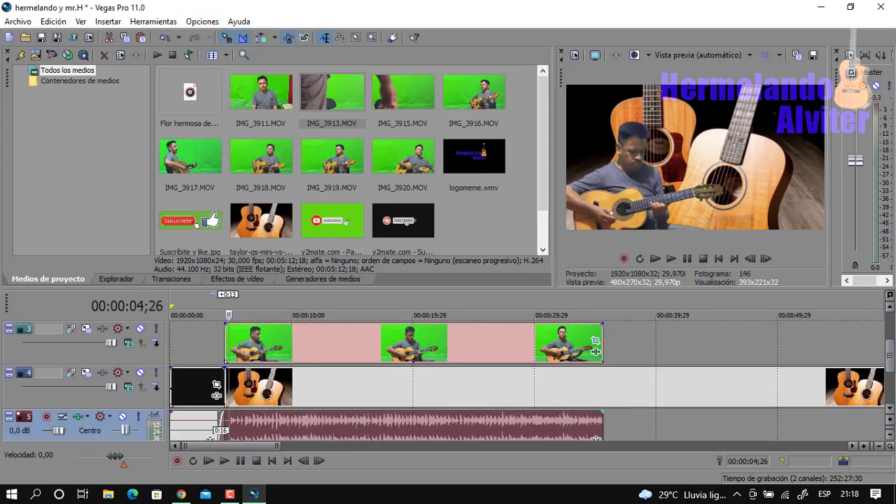
pyautogui.click(884, 313)
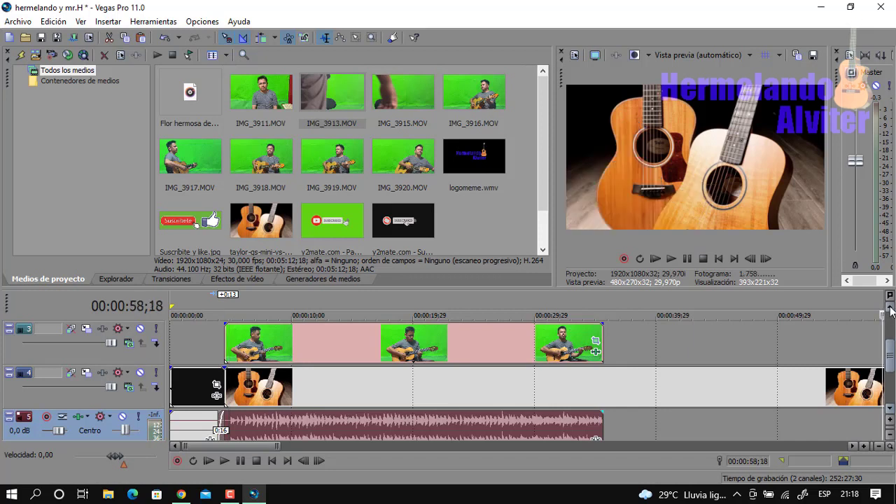
pyautogui.click(229, 425)
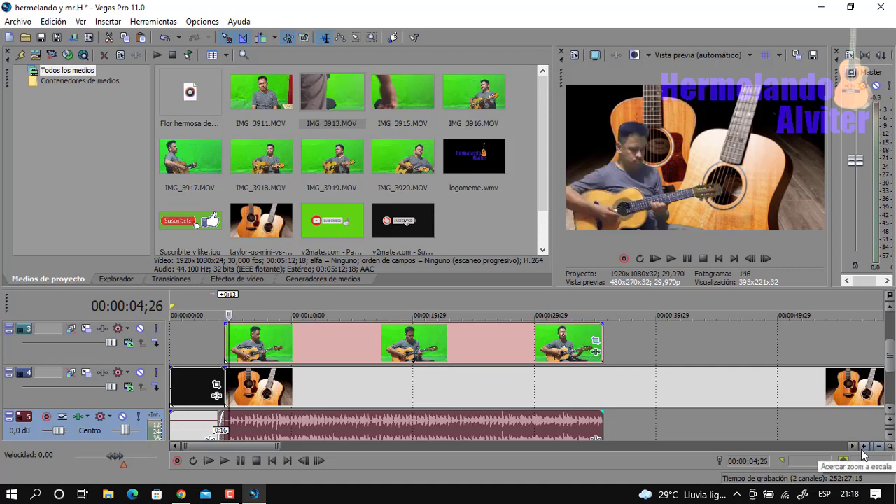
pyautogui.click(865, 446)
pyautogui.click(415, 430)
pyautogui.click(892, 311)
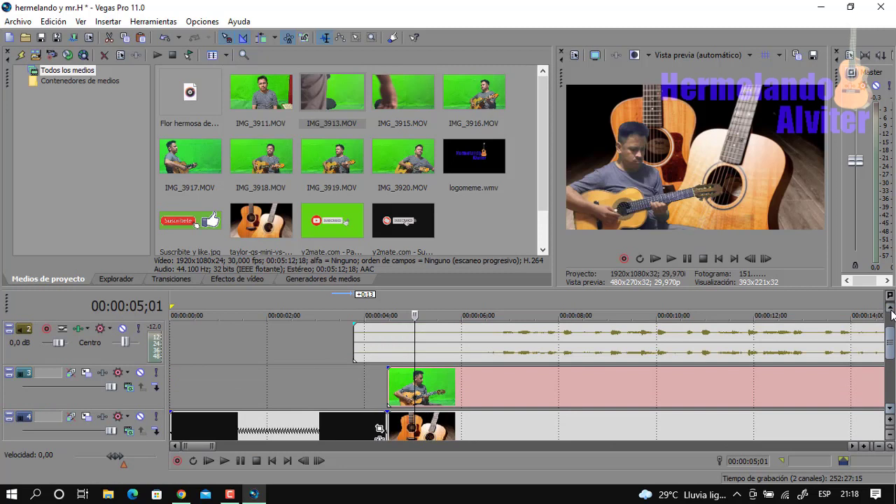
pyautogui.moveTo(498, 346); pyautogui.dragTo(485, 346)
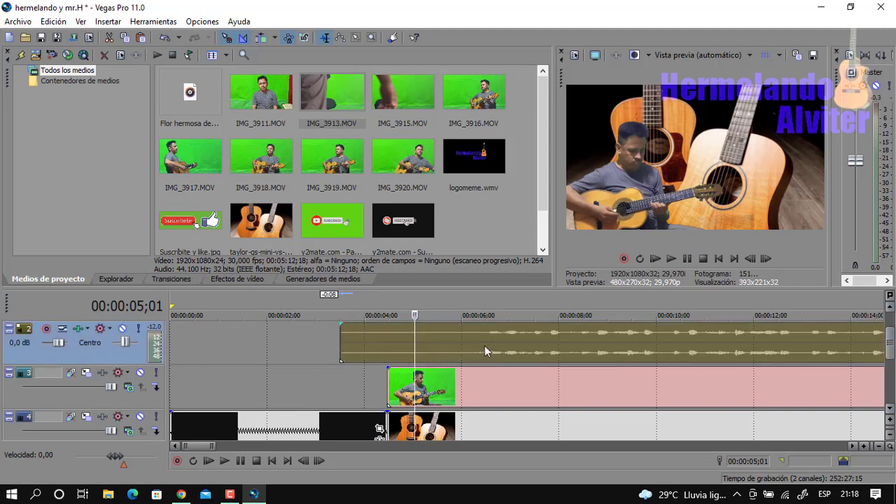
# Step: Play the project from 00:00:04;14 to check the second take's sync with the song
pyautogui.click(389, 357)
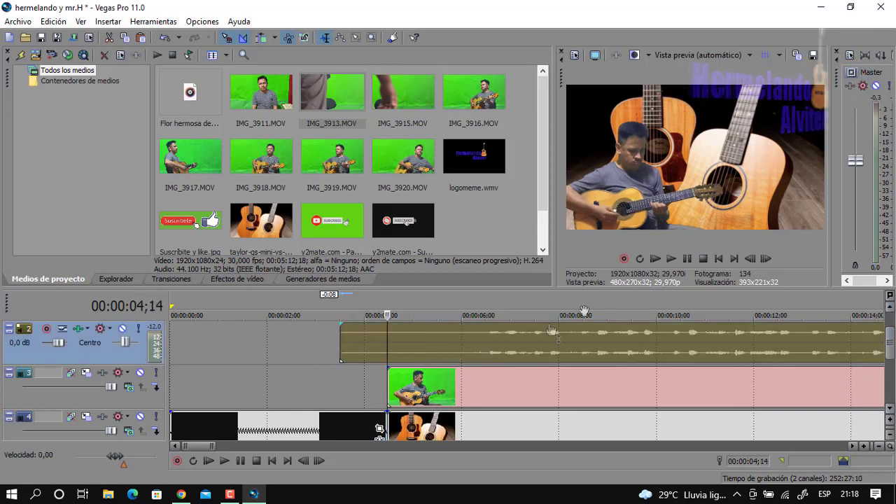
pyautogui.click(688, 259)
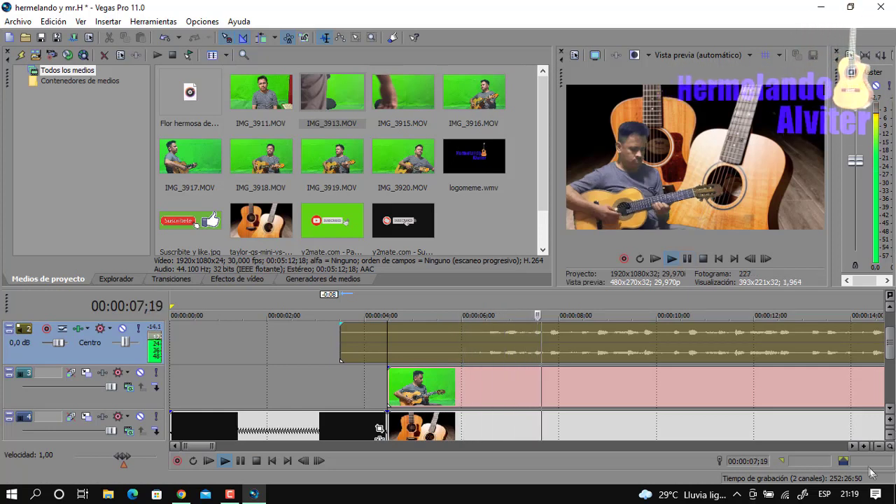
pyautogui.click(880, 448)
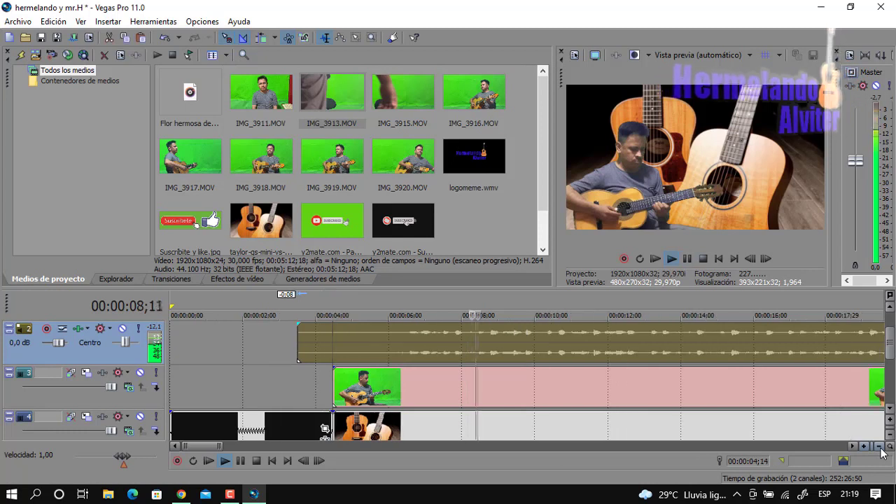
pyautogui.click(880, 448)
pyautogui.click(880, 447)
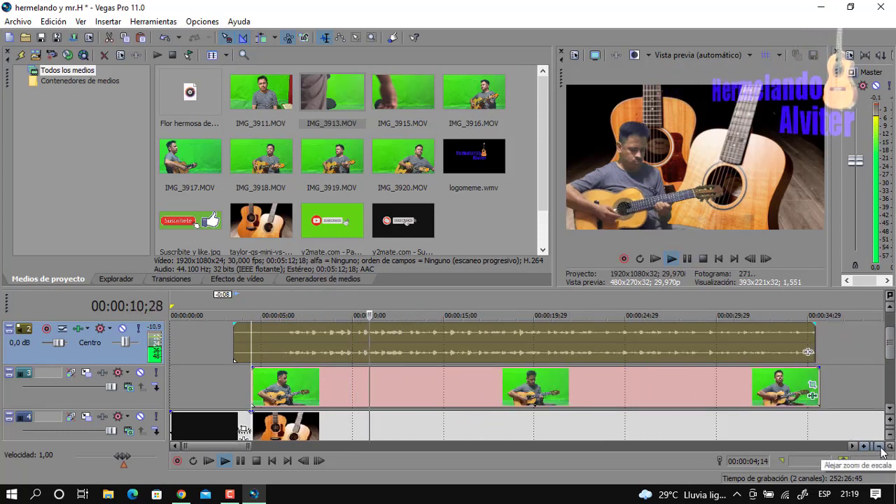
pyautogui.click(692, 263)
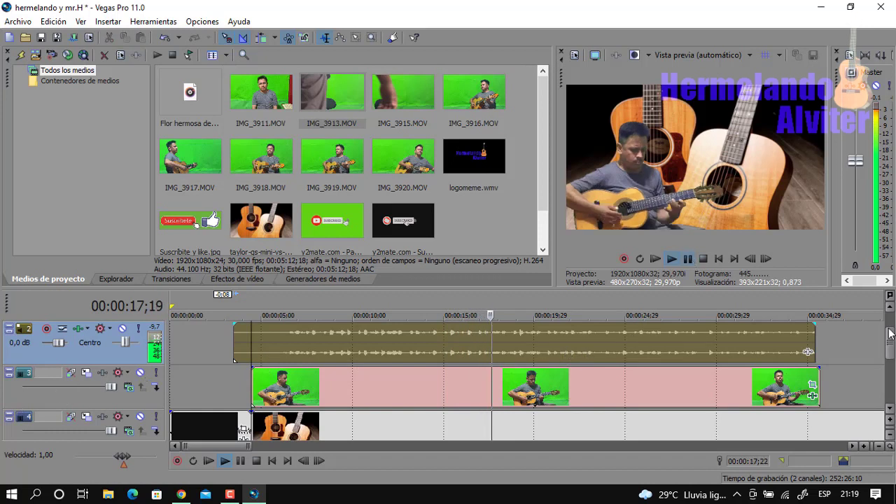
pyautogui.press('Return')
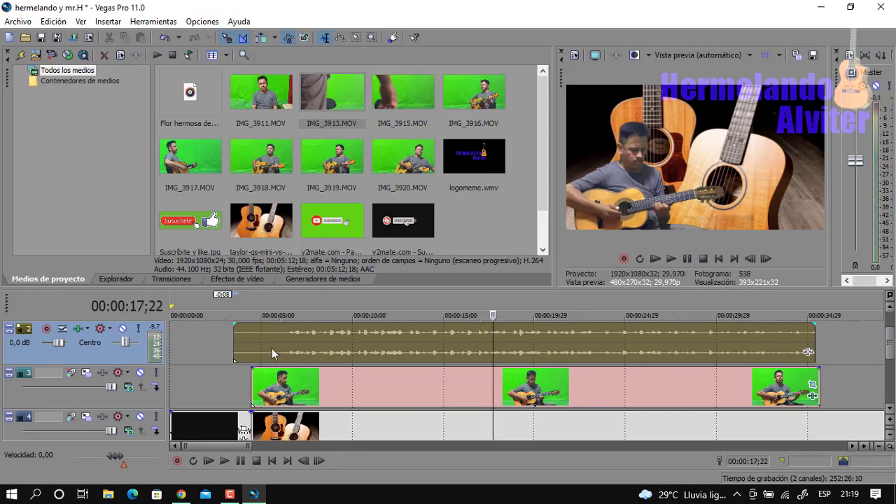
# Step: Split the second take at 00:00:04;14 and delete the part before it
pyautogui.click(254, 346)
pyautogui.moveTo(235, 347); pyautogui.dragTo(252, 349)
pyautogui.rightClick(249, 346)
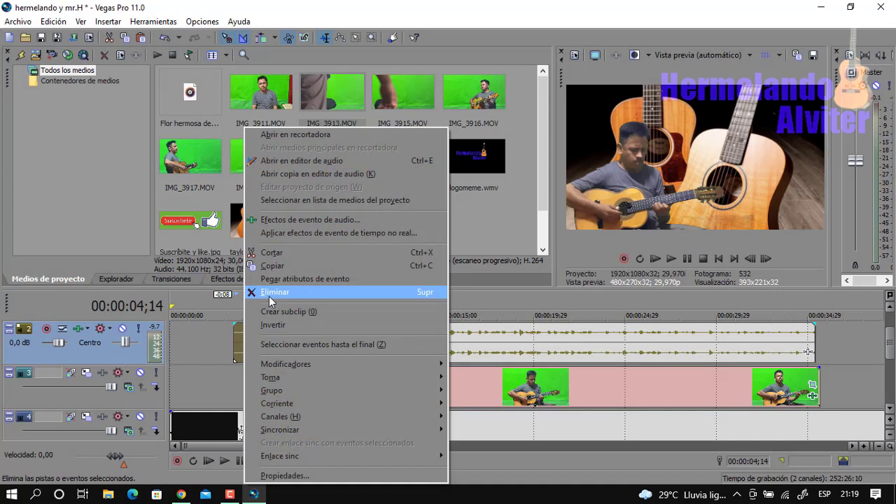
pyautogui.click(250, 292)
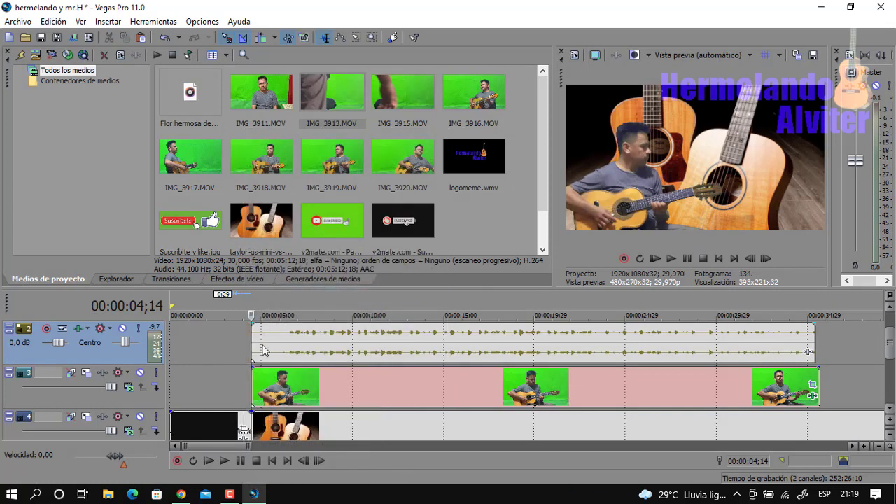
# Step: Delete the second take's own audio track and make the take's picture visible again
pyautogui.click(890, 309)
pyautogui.rightClick(134, 405)
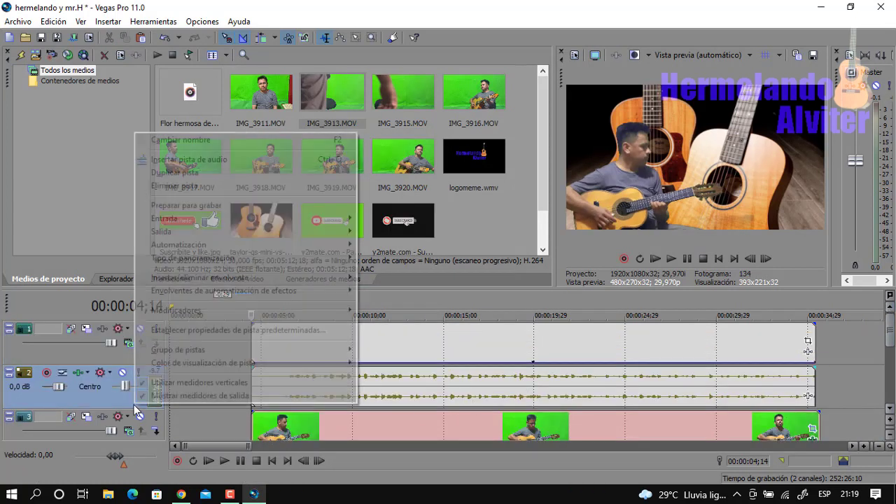
pyautogui.click(238, 187)
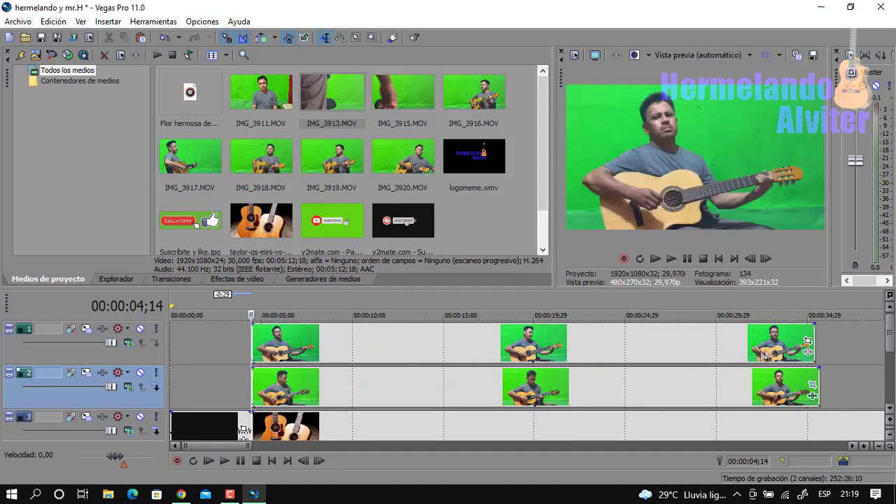
# Step: Apply the Clave cromática Sony effect to the second take and set its key colour to green 134; 1,0; 0,95
pyautogui.click(810, 353)
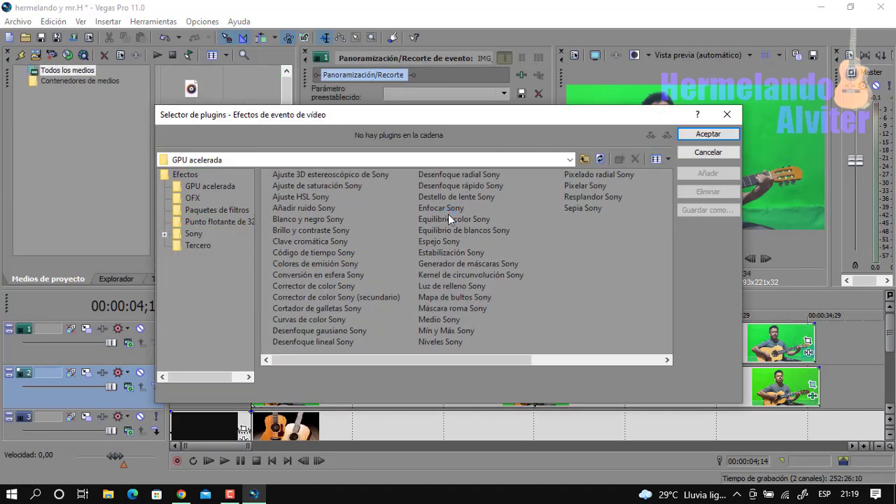
pyautogui.click(335, 241)
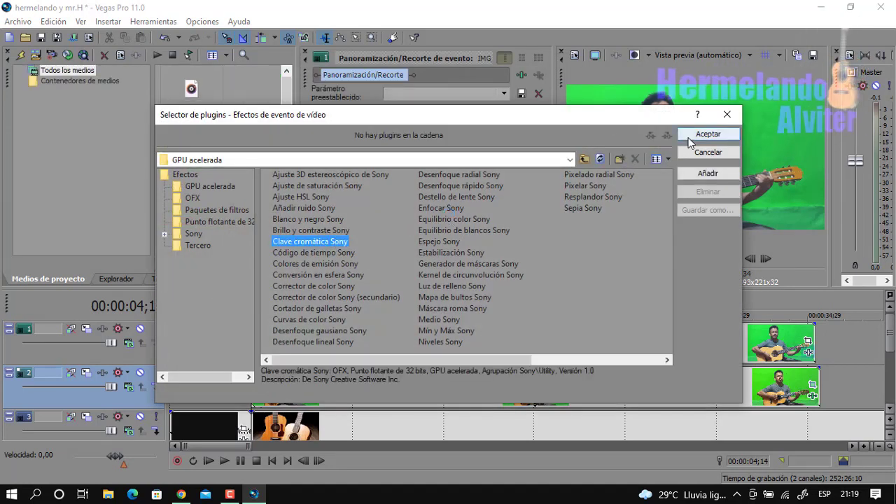
pyautogui.click(697, 134)
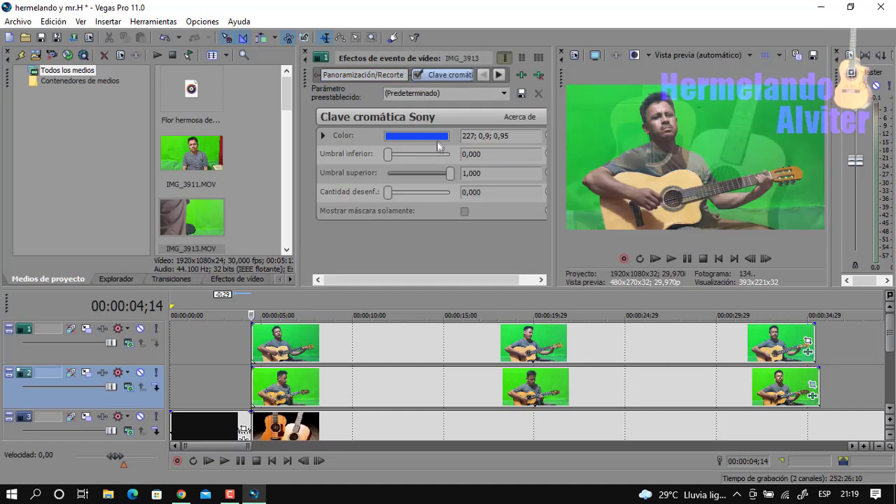
pyautogui.click(417, 136)
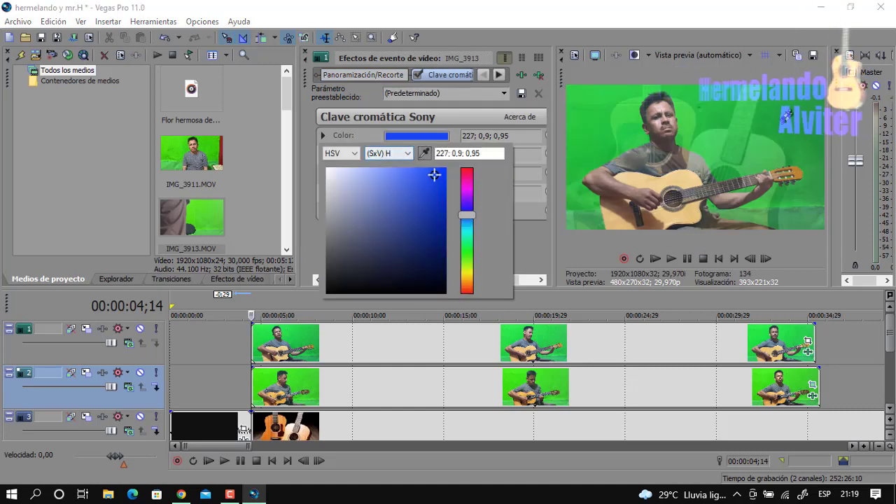
pyautogui.click(427, 217)
pyautogui.moveTo(431, 219); pyautogui.dragTo(448, 176)
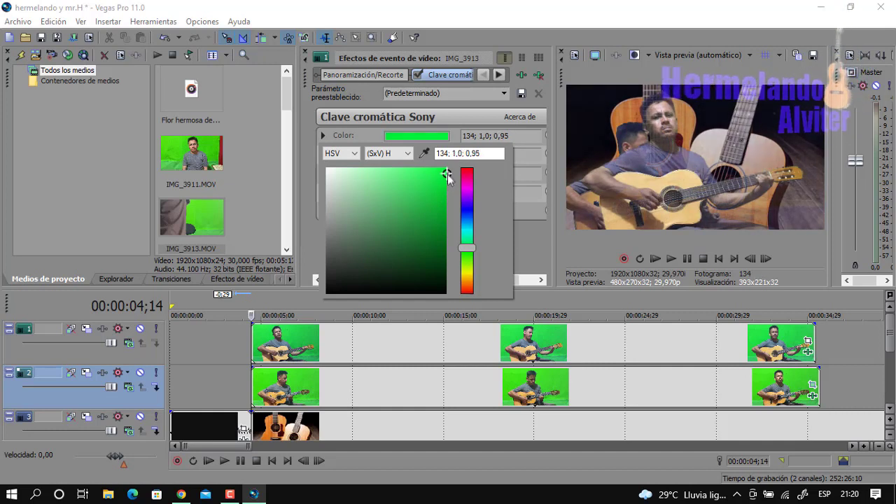
pyautogui.click(569, 253)
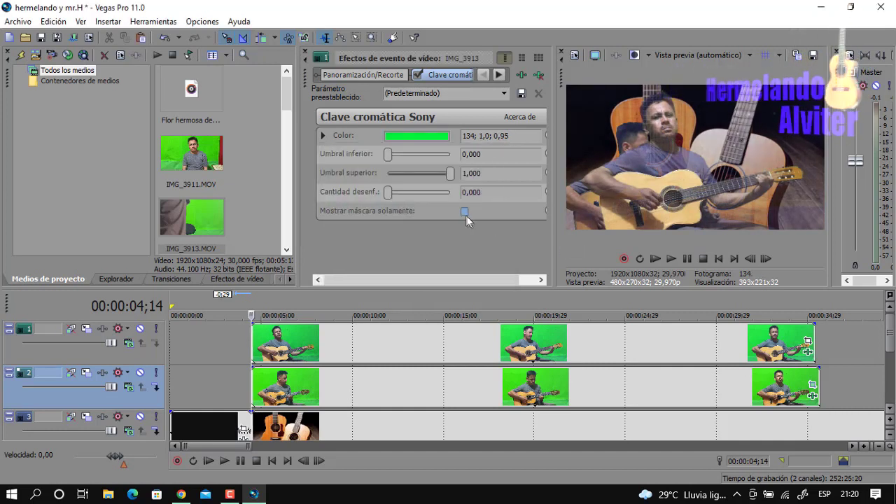
# Step: Refine the second take's key using its mask view, with lower threshold 0,495 and upper threshold 0,611, and restore the normal picture
pyautogui.click(465, 210)
pyautogui.moveTo(388, 155); pyautogui.dragTo(419, 164)
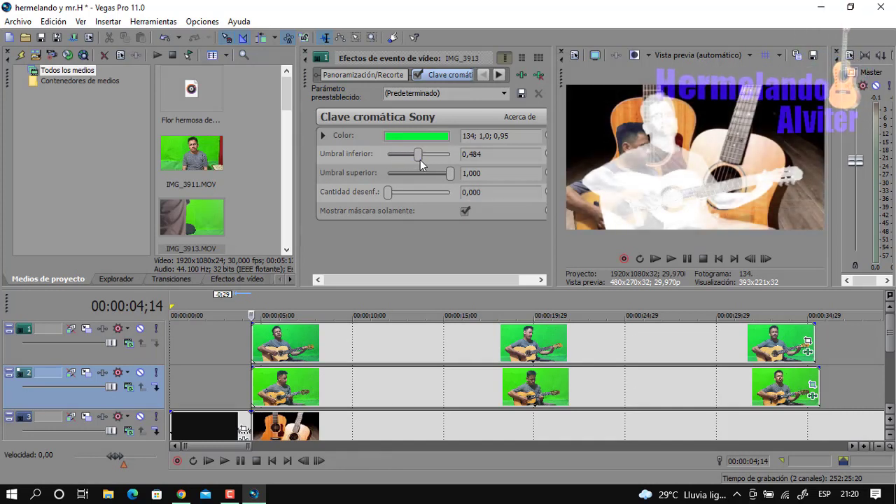
pyautogui.moveTo(441, 179); pyautogui.dragTo(430, 178)
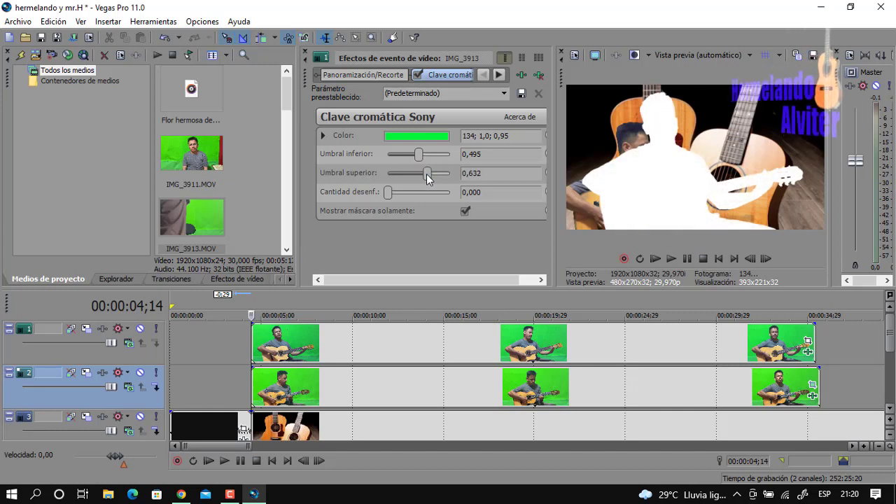
pyautogui.click(465, 211)
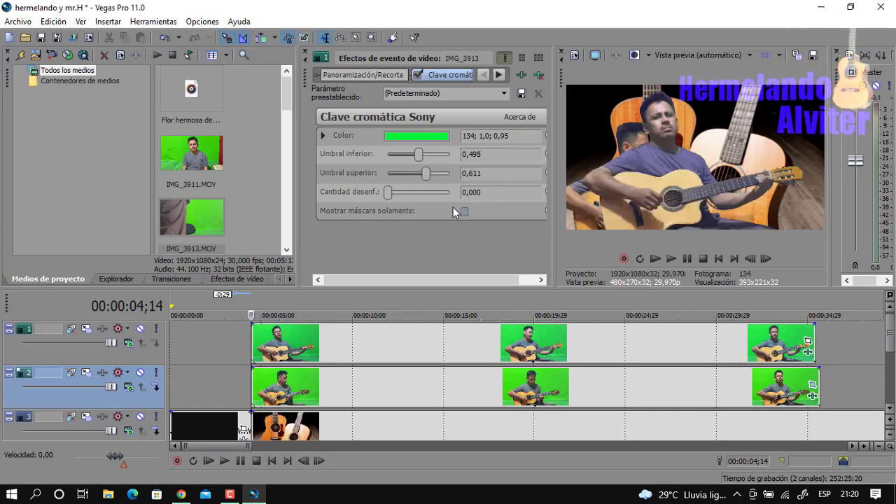
pyautogui.click(309, 58)
pyautogui.moveTo(309, 58); pyautogui.dragTo(757, 312)
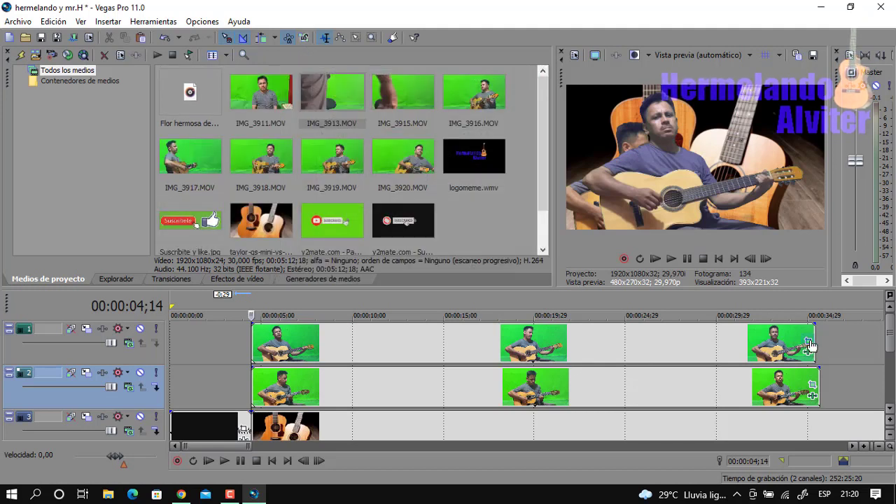
# Step: Turn off keeping the aspect ratio in the second take's pan/crop, then resize and shift its frame so the performer sits right of the first
pyautogui.click(808, 343)
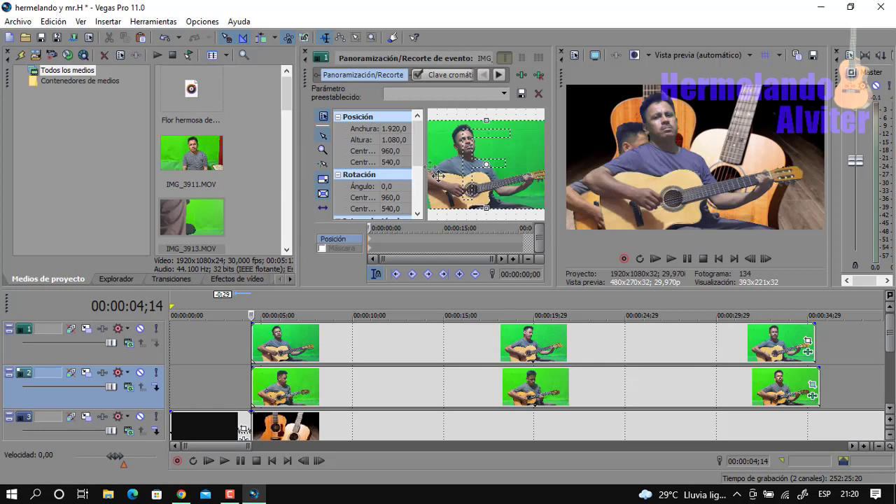
pyautogui.scroll(-3, 382, 158)
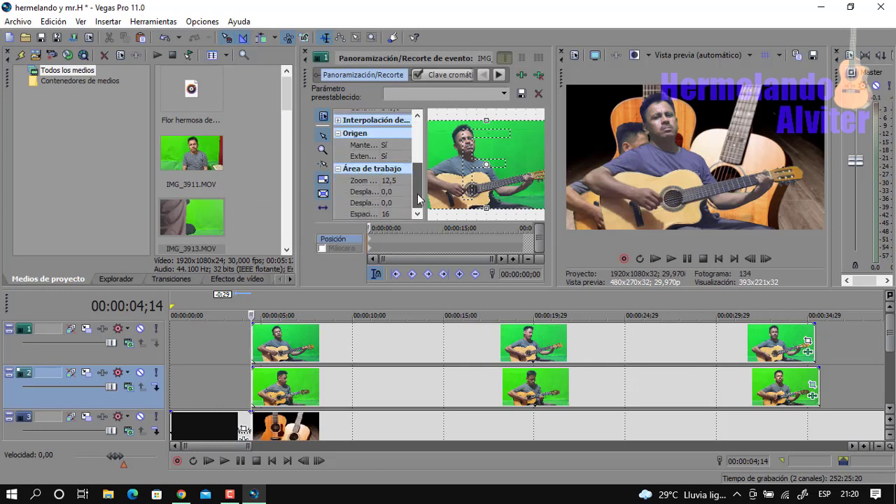
pyautogui.click(387, 144)
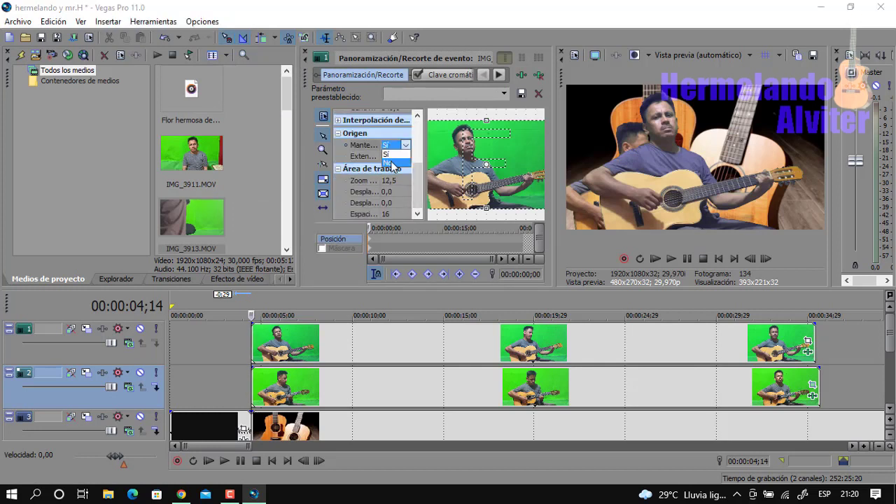
pyautogui.click(391, 166)
pyautogui.moveTo(487, 207); pyautogui.dragTo(487, 215)
pyautogui.moveTo(515, 182); pyautogui.dragTo(474, 181)
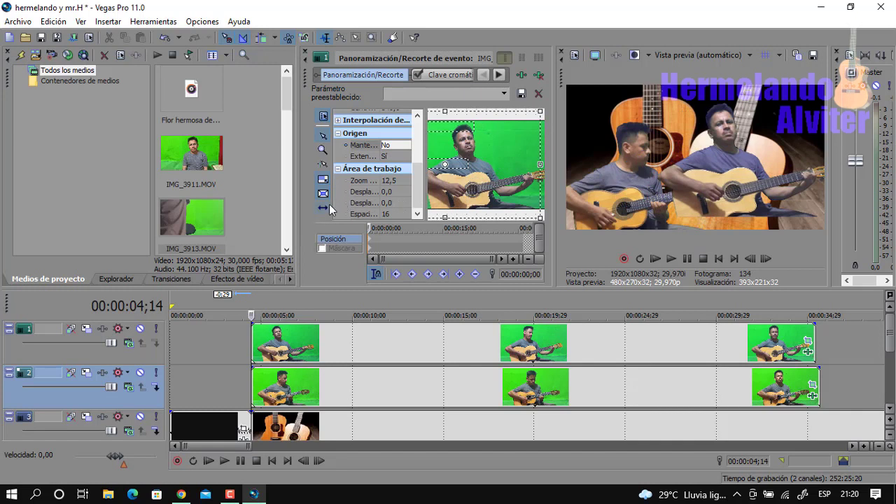
pyautogui.moveTo(517, 173); pyautogui.dragTo(521, 153)
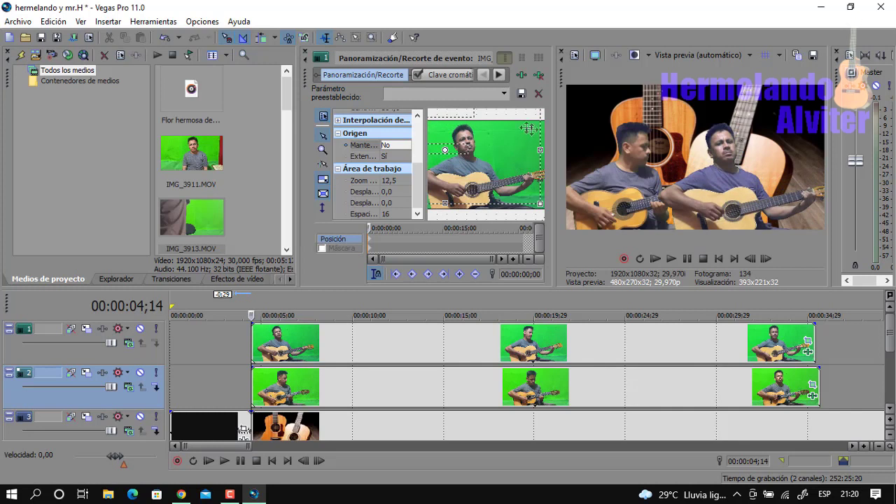
pyautogui.click(307, 54)
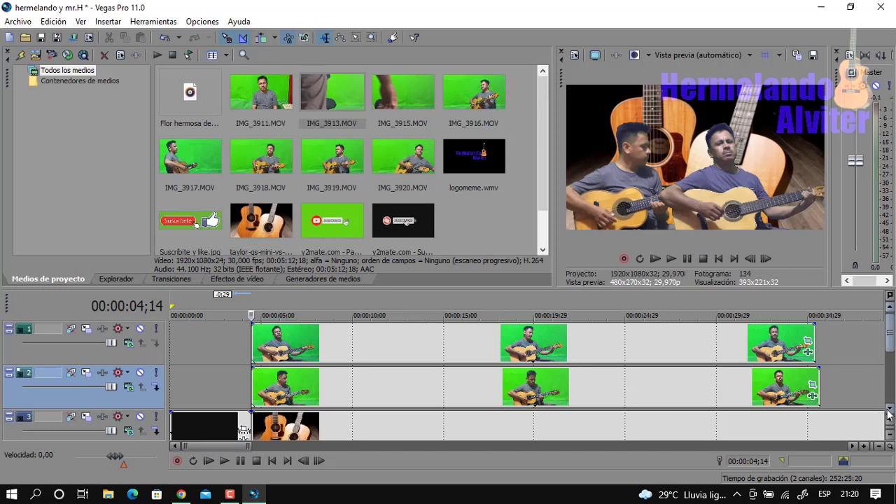
# Step: Check both takes' starts at 00:00:04;14 and move the second take about 31;06 later so it starts where the first take ends
pyautogui.click(866, 448)
pyautogui.click(866, 449)
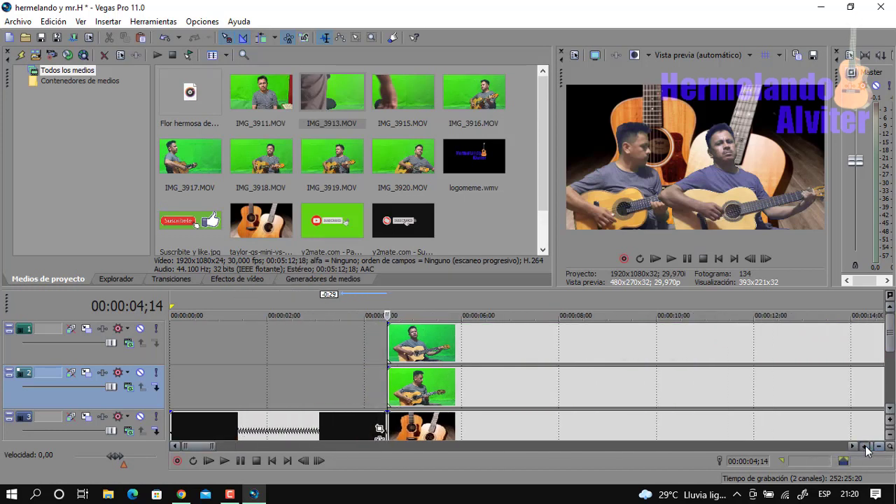
pyautogui.click(866, 448)
pyautogui.click(866, 448)
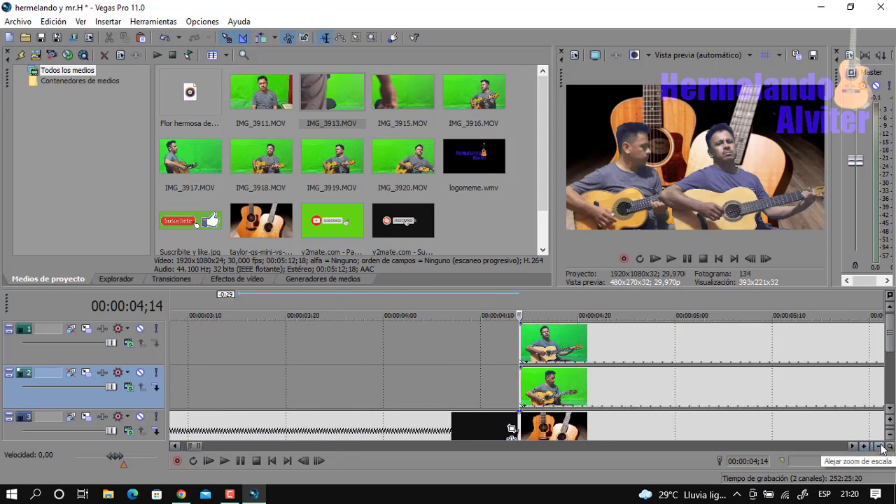
pyautogui.click(881, 449)
pyautogui.click(882, 449)
pyautogui.click(882, 449)
pyautogui.click(882, 449)
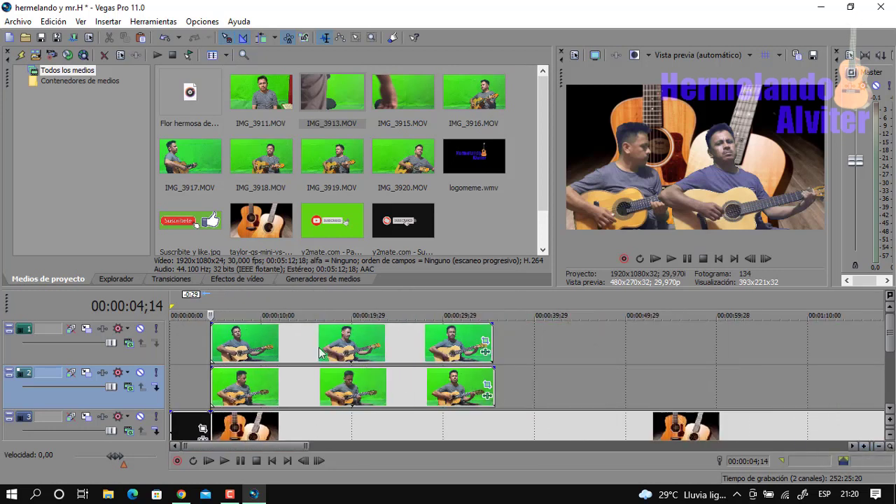
pyautogui.moveTo(324, 352); pyautogui.dragTo(615, 363)
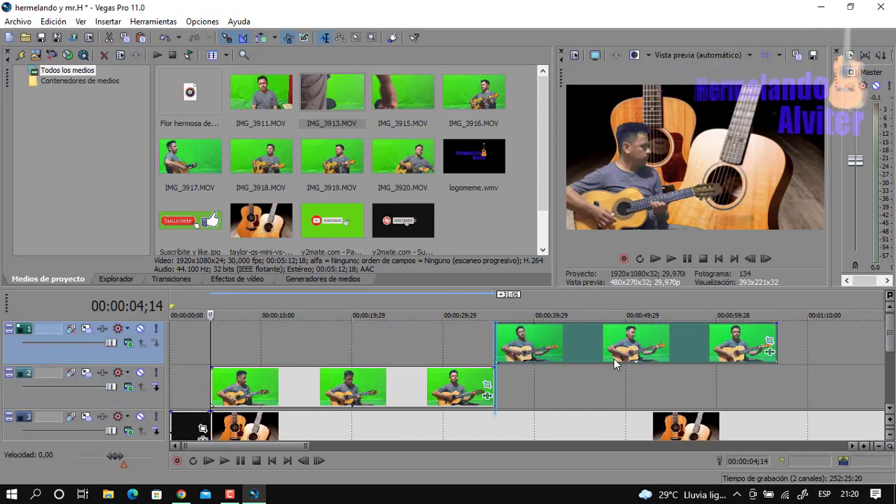
# Step: Move the first take from track 2 up to track 1, keeping its start at 00:00:04;14
pyautogui.click(866, 447)
pyautogui.click(867, 446)
pyautogui.click(373, 375)
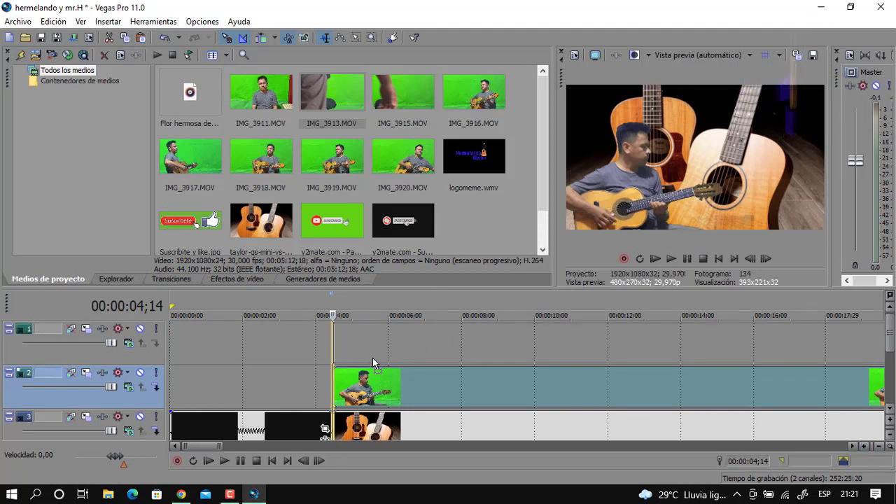
pyautogui.moveTo(373, 358); pyautogui.dragTo(371, 355)
# Step: Move the second take from track 1 down to track 2 so it starts at 00:00:04;14 beneath the first take
pyautogui.click(866, 447)
pyautogui.click(880, 447)
pyautogui.click(880, 447)
pyautogui.click(880, 447)
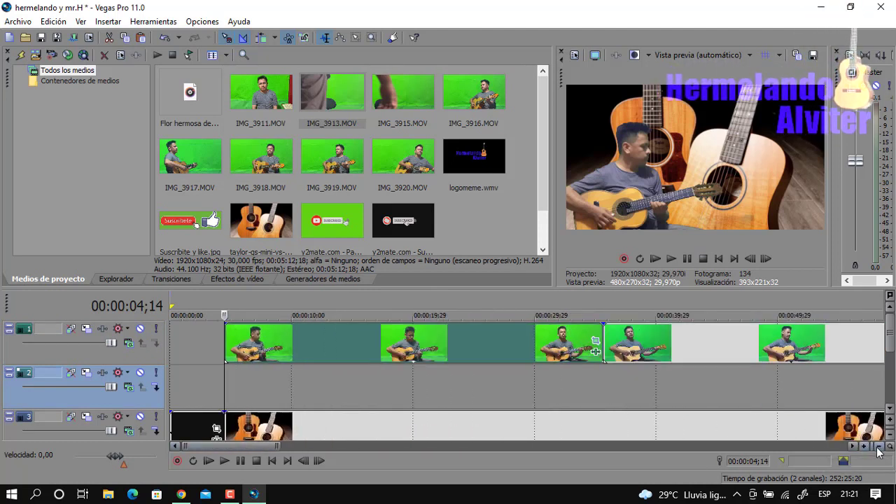
pyautogui.click(690, 359)
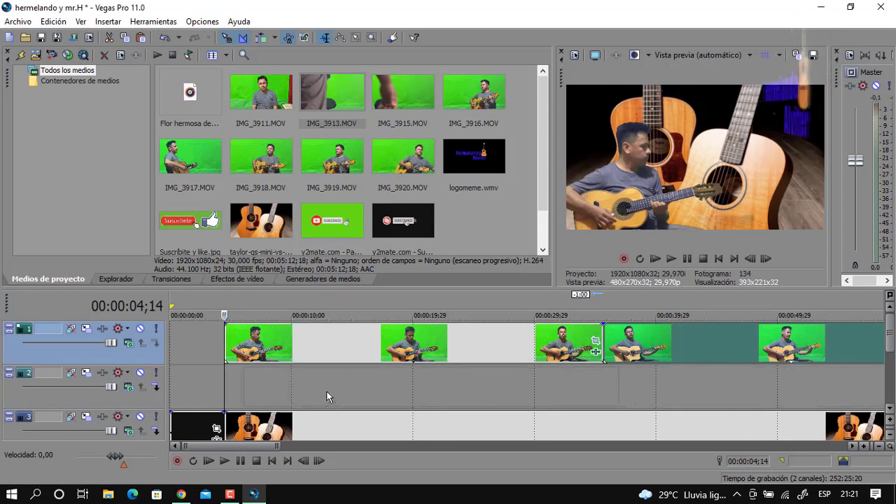
pyautogui.hotkey('ctrl', 'x')
pyautogui.hotkey('ctrl', 'v')
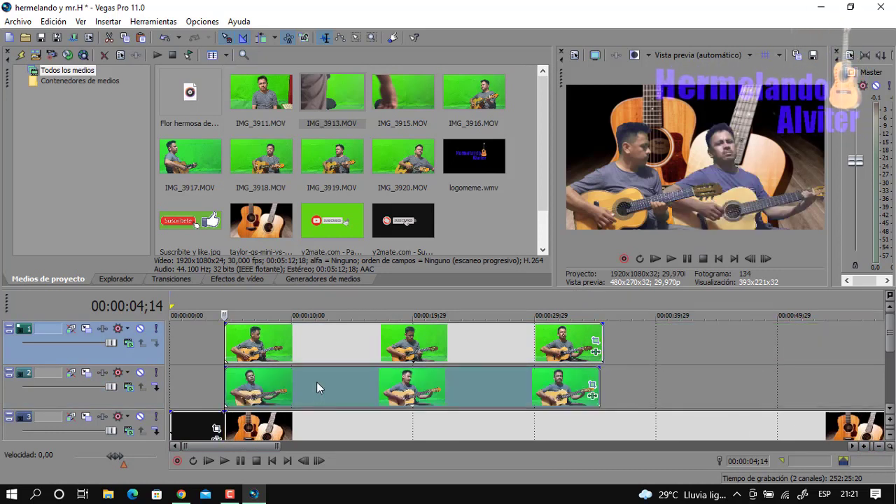
# Step: Play the two layered takes together to check their composition, then return the playhead to 00:00:04;14
pyautogui.click(687, 259)
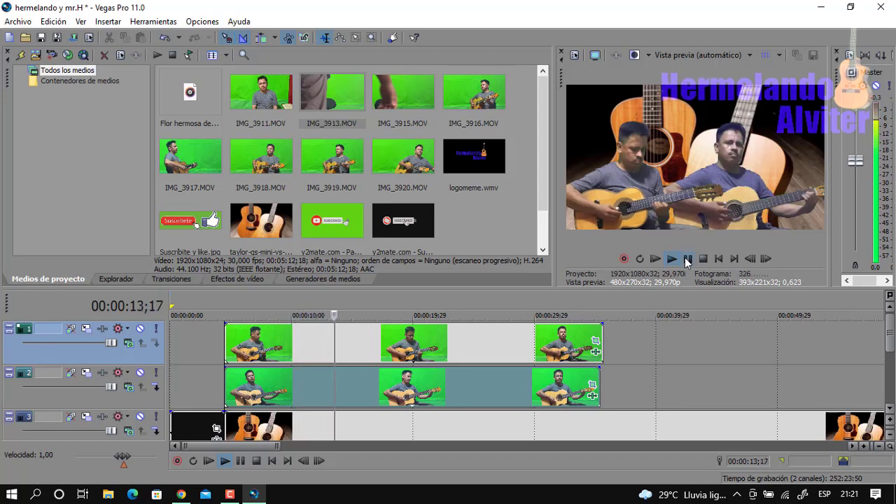
pyautogui.click(687, 259)
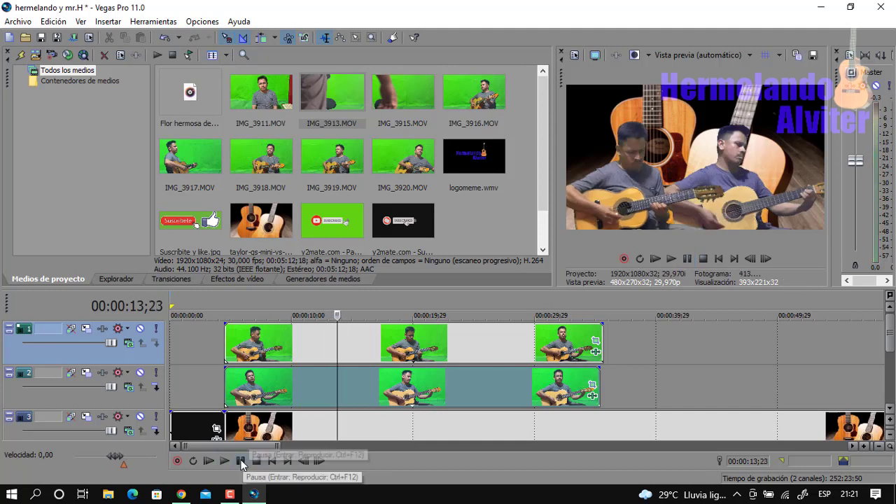
pyautogui.click(599, 348)
pyautogui.press('Home')
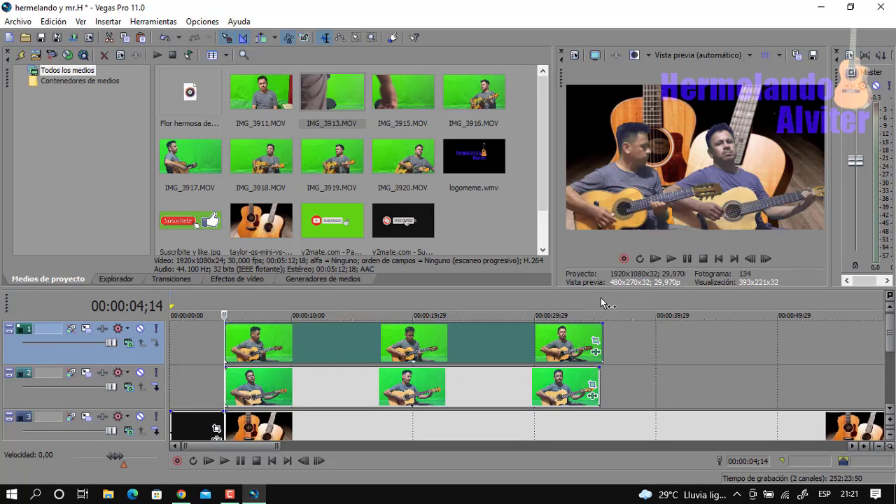
# Step: Select the timeline range from 00:00:00;00 to 00:00:35;12 as the section for rendering
pyautogui.moveTo(599, 308); pyautogui.dragTo(168, 308)
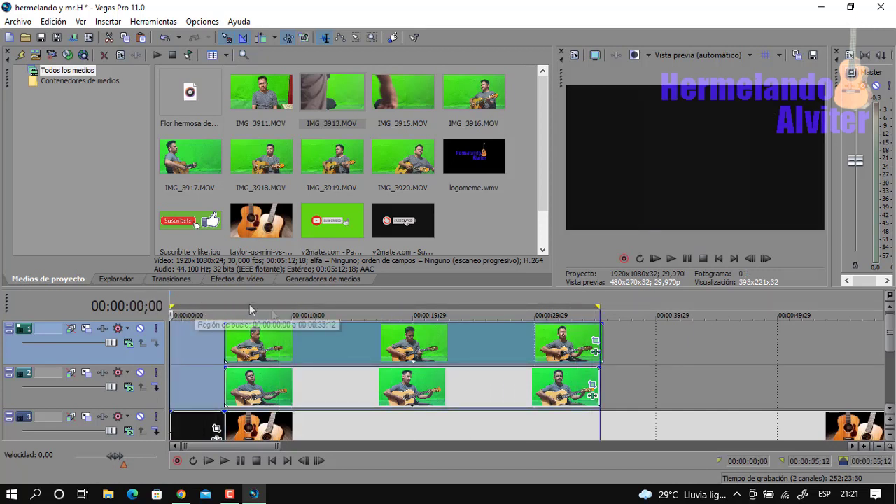
pyautogui.click(18, 21)
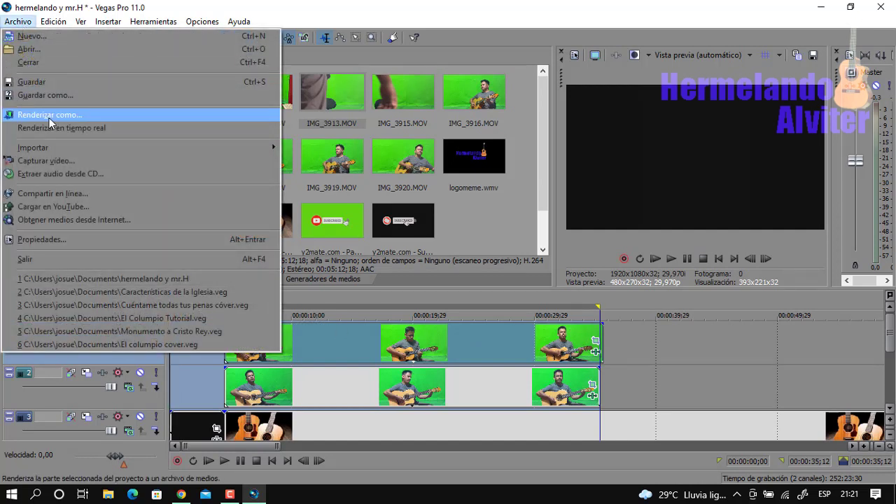
pyautogui.click(513, 235)
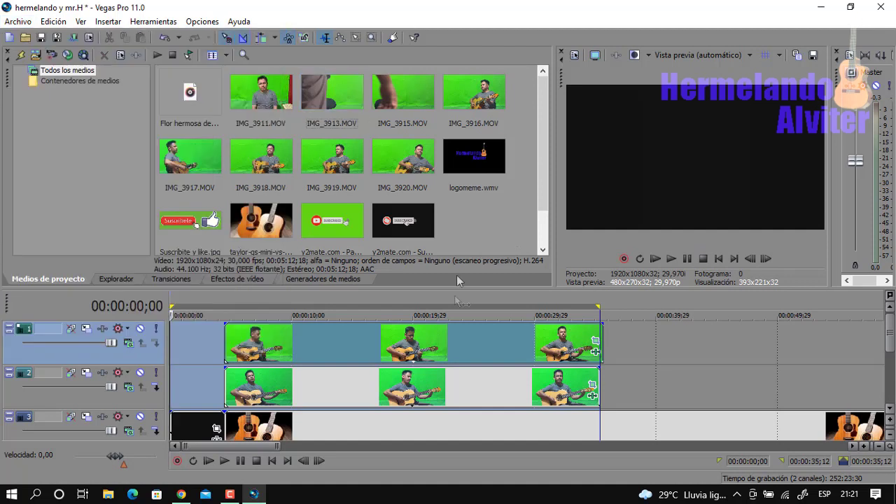